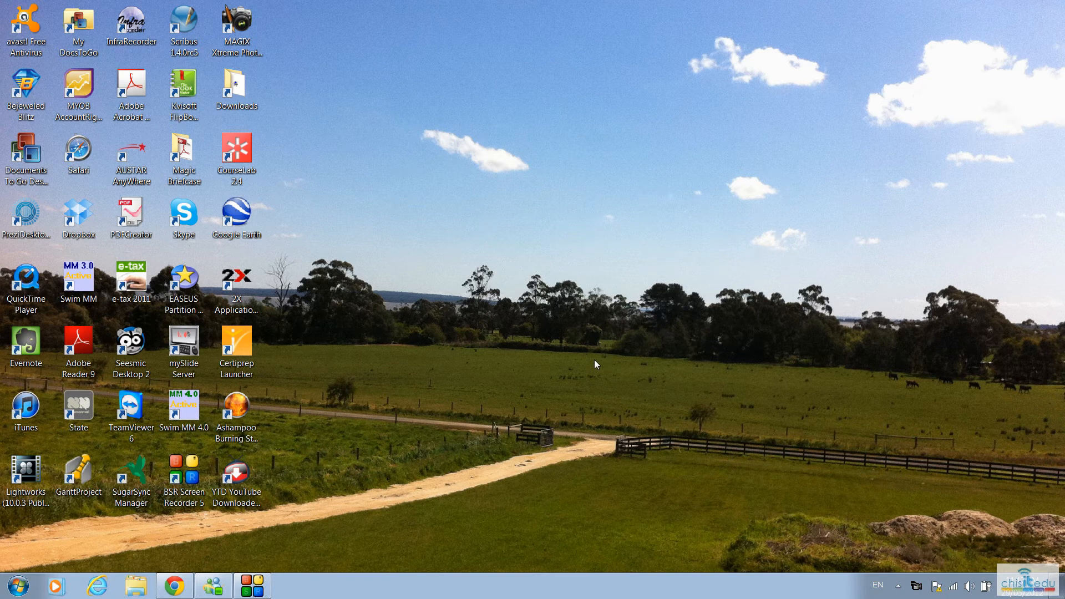
- Launch Microsoft Access 2010 and open the NBDSEClients.accdb database from the Documents library
{"action": "left_click", "coordinate": [17, 591]}
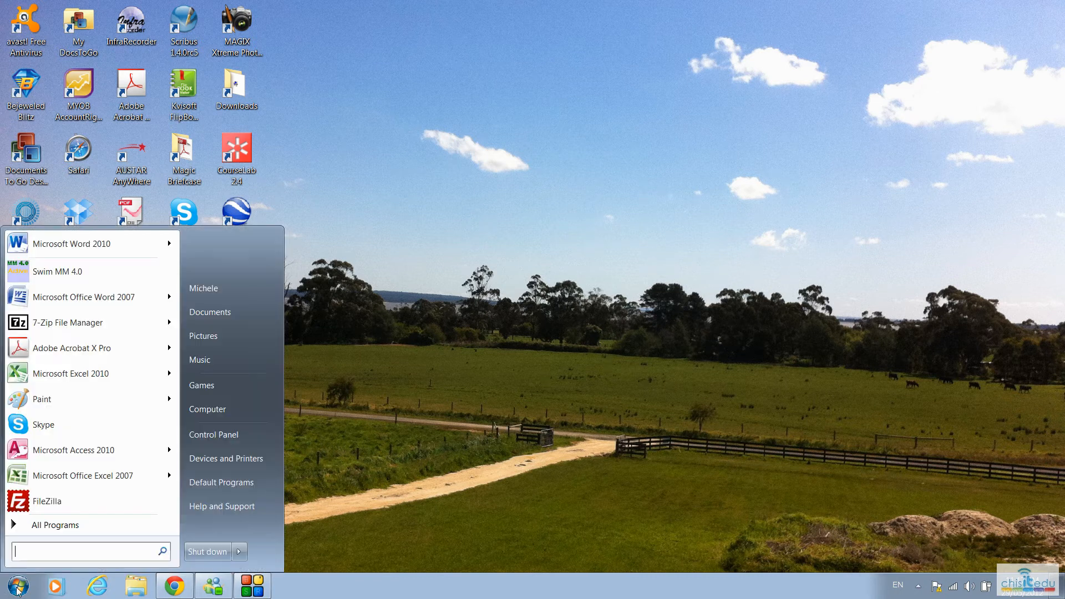
{"action": "left_click", "coordinate": [71, 452]}
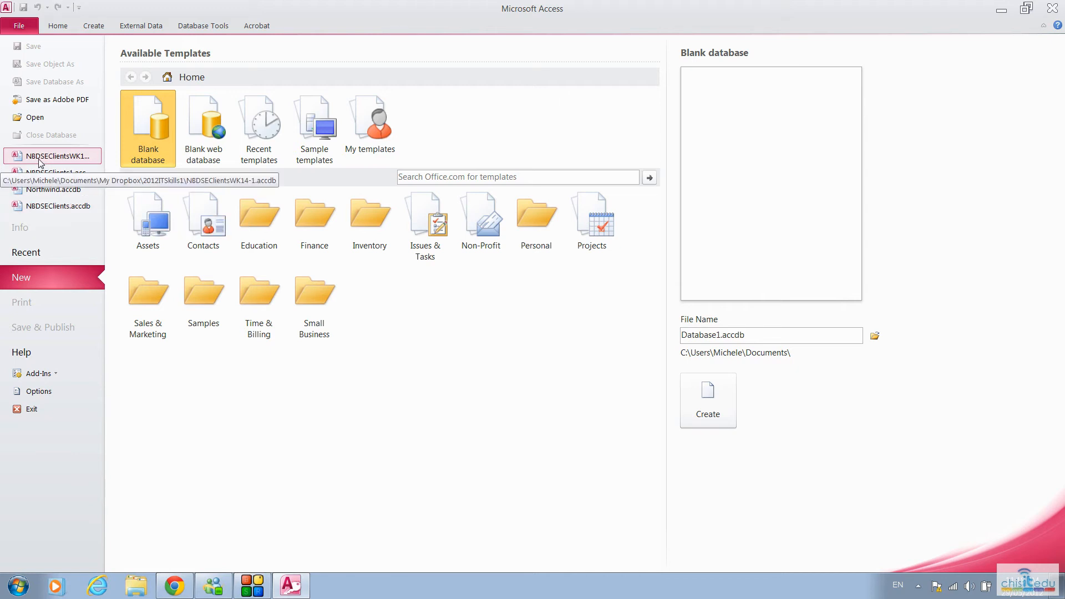
{"action": "left_click", "coordinate": [35, 116]}
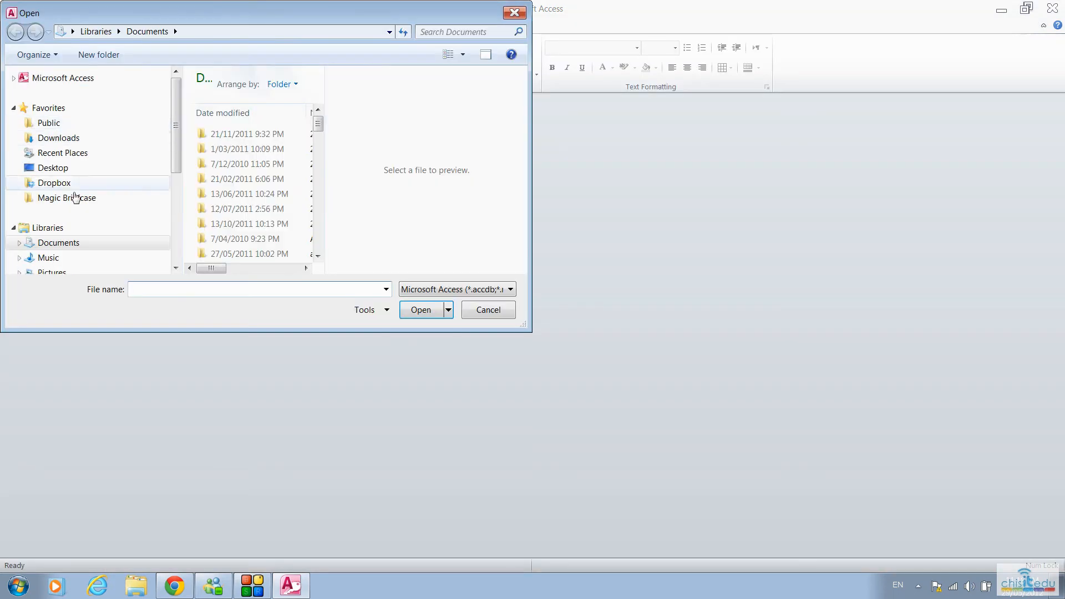
{"action": "left_click", "coordinate": [65, 247]}
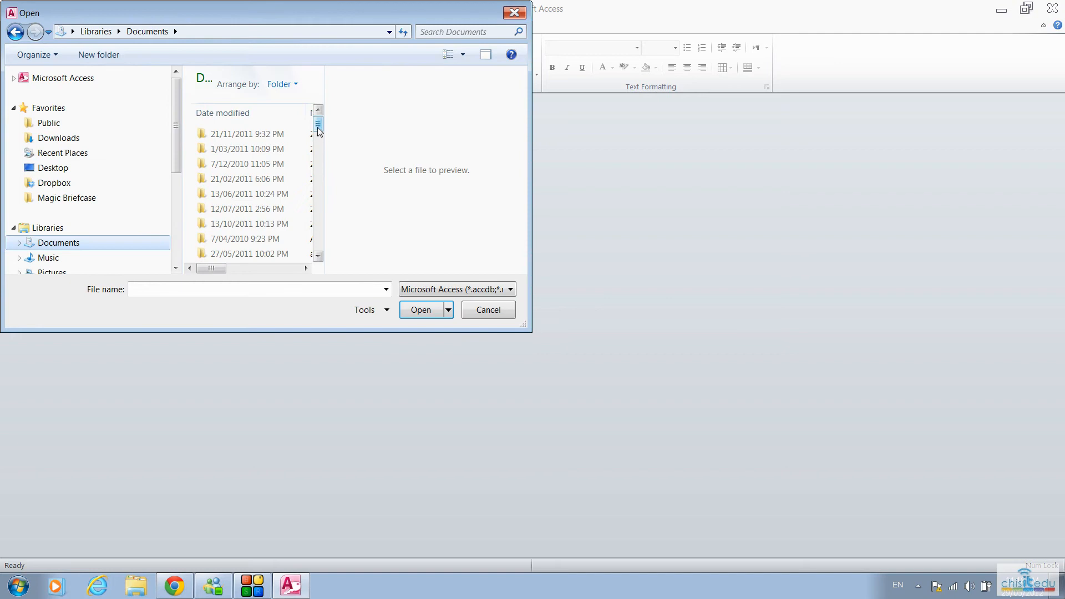
{"action": "left_click_drag", "start_coordinate": [317, 123], "coordinate": [318, 185]}
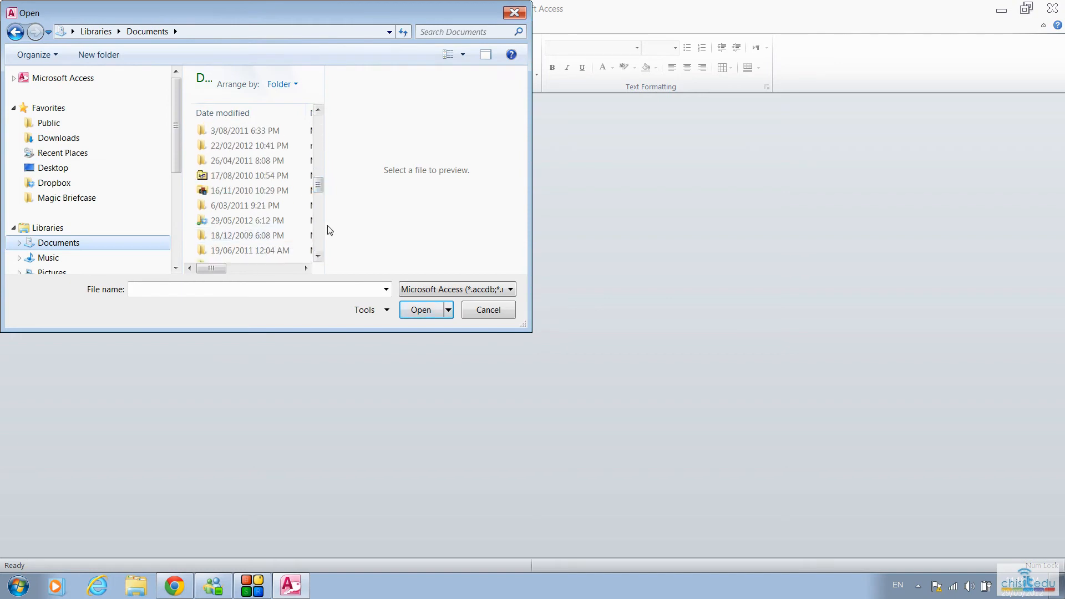
{"action": "left_click_drag", "start_coordinate": [325, 225], "coordinate": [436, 228]}
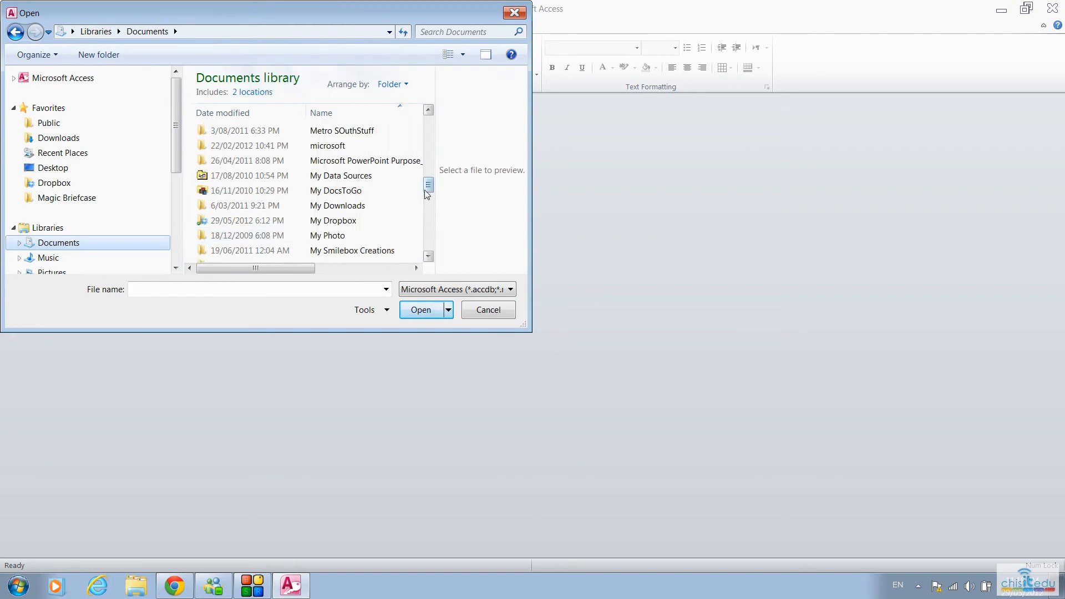
{"action": "left_click_drag", "start_coordinate": [431, 192], "coordinate": [432, 247]}
{"action": "left_click", "coordinate": [240, 186]}
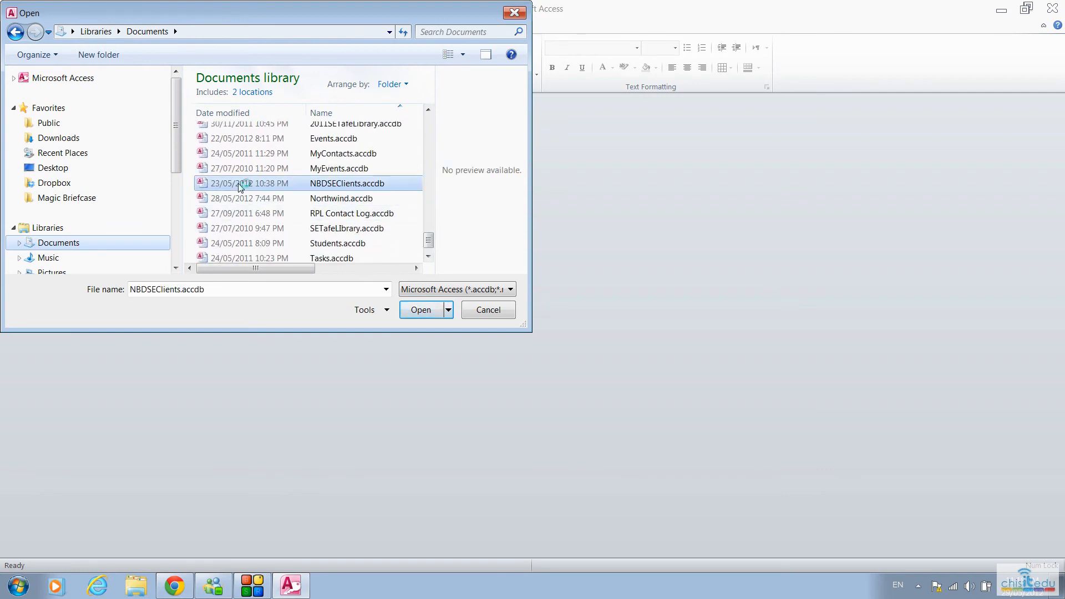
{"action": "left_click", "coordinate": [421, 310]}
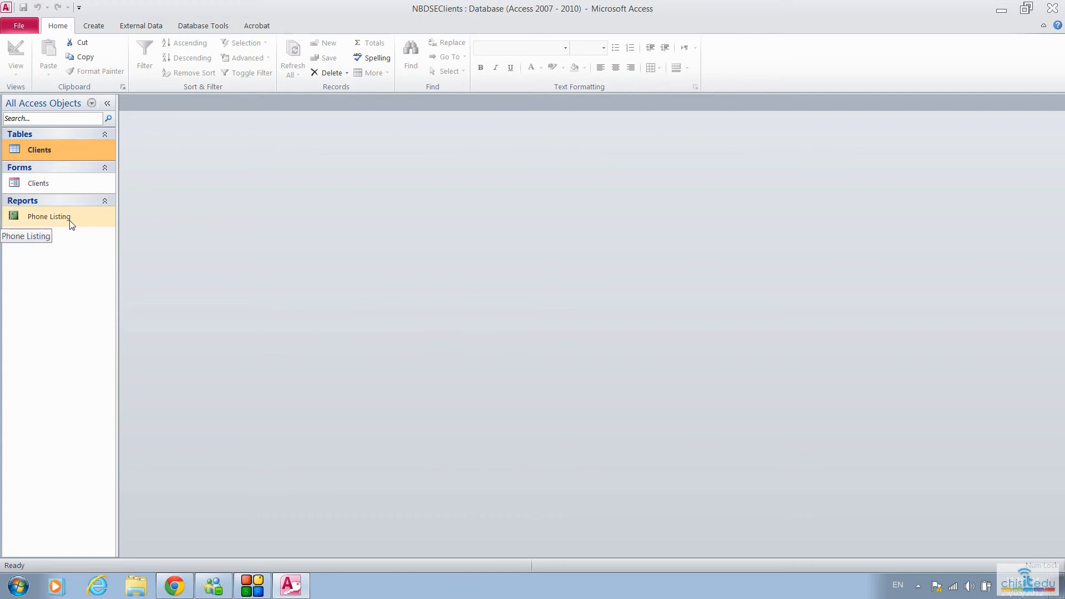
- Examine the Clients table, the Clients form and the Phone Listing report, closing each one after viewing it
{"action": "double_click", "coordinate": [36, 151]}
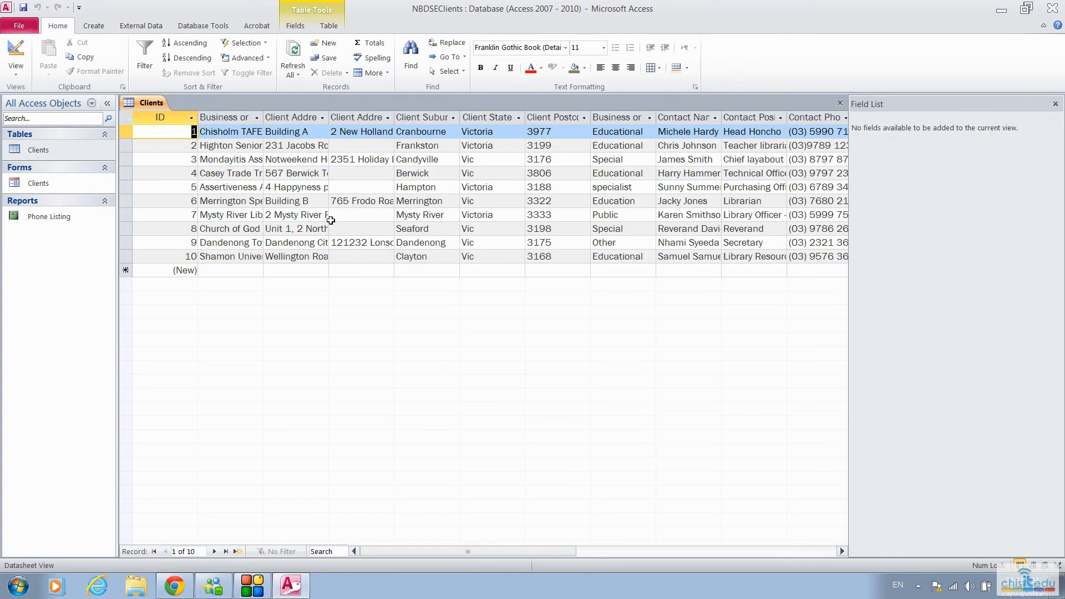
{"action": "left_click", "coordinate": [840, 104]}
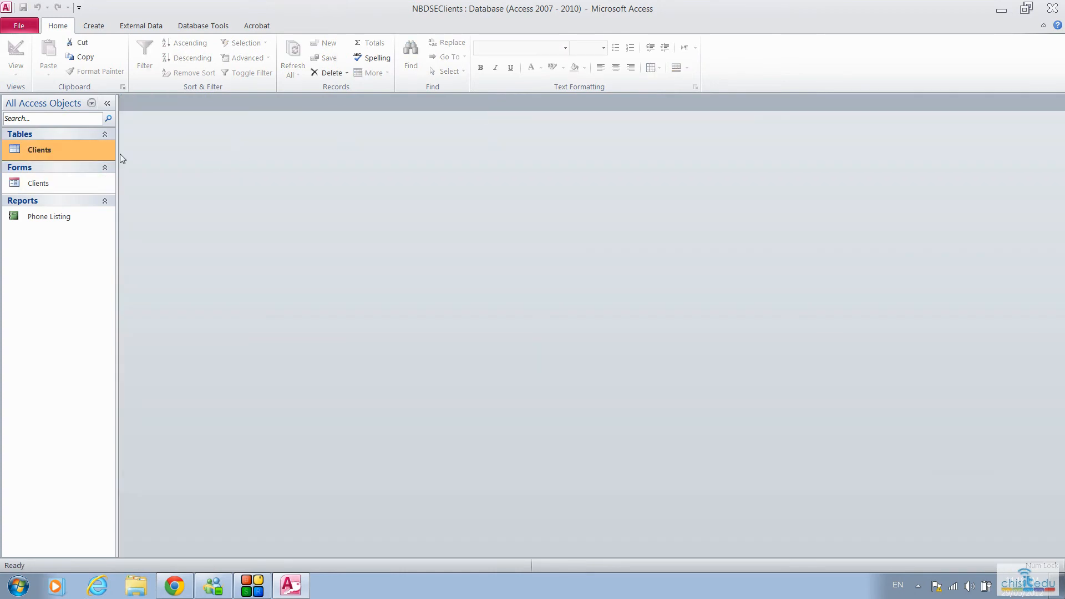
{"action": "double_click", "coordinate": [34, 183]}
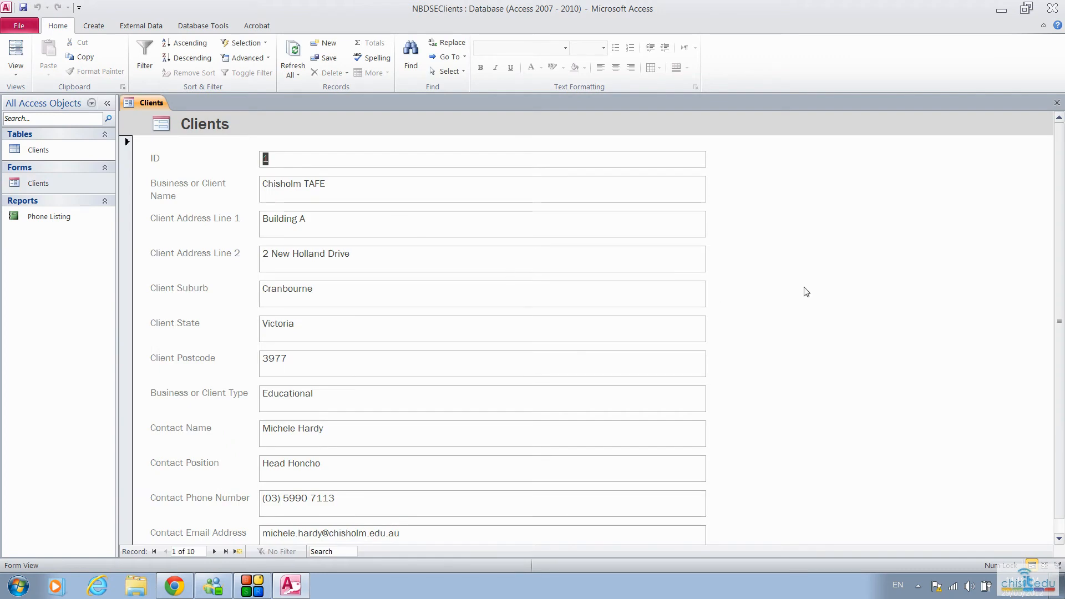
{"action": "scroll", "coordinate": [826, 286], "scroll_direction": "down", "scroll_amount": 1}
{"action": "scroll", "coordinate": [827, 287], "scroll_direction": "up", "scroll_amount": 1}
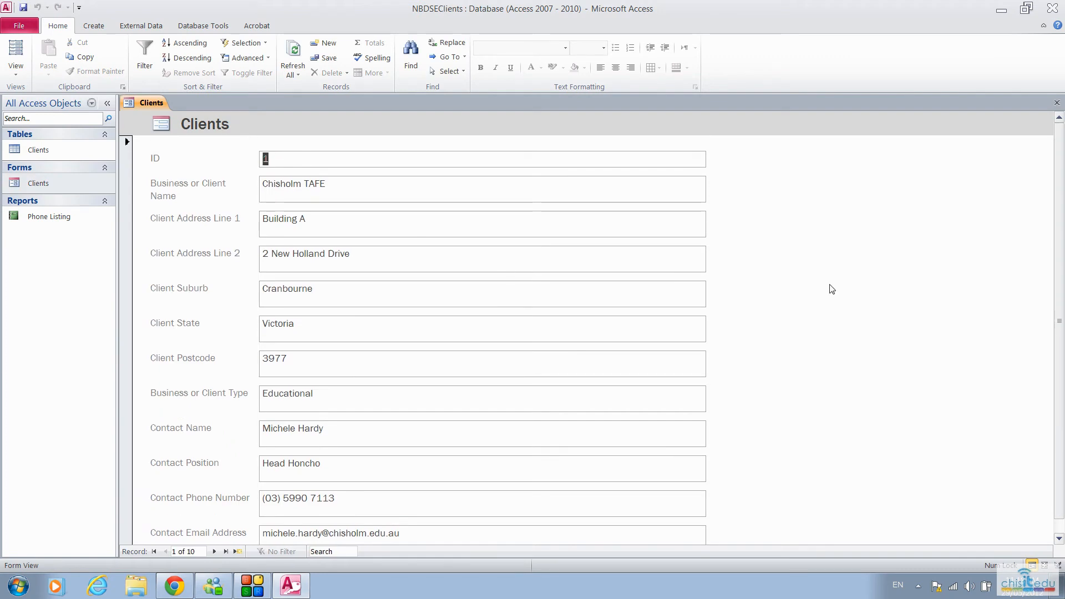
{"action": "left_click", "coordinate": [1057, 103]}
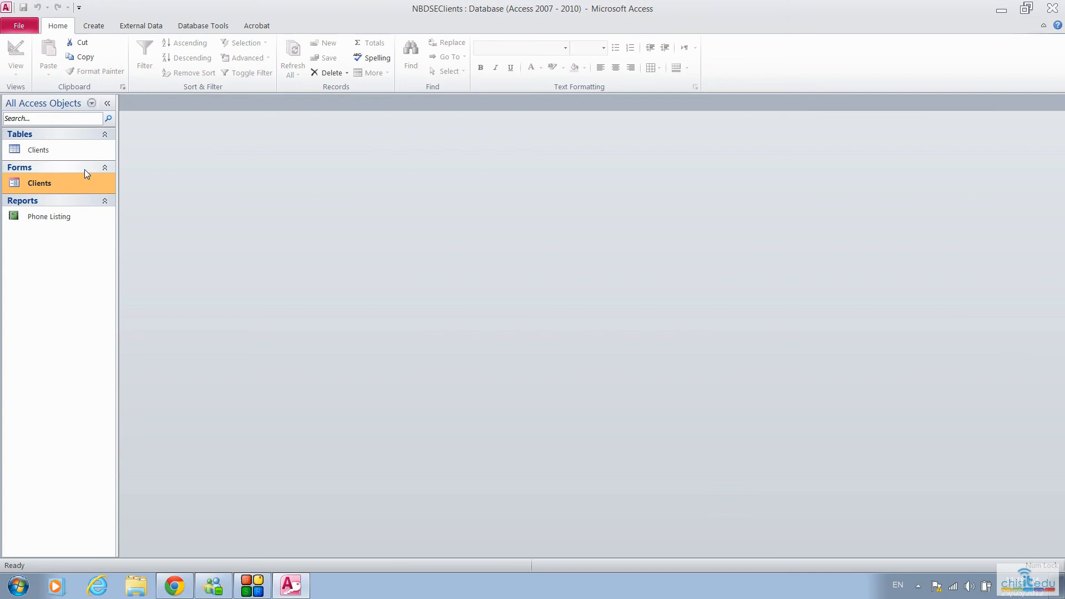
{"action": "left_click", "coordinate": [25, 217]}
{"action": "double_click", "coordinate": [24, 216]}
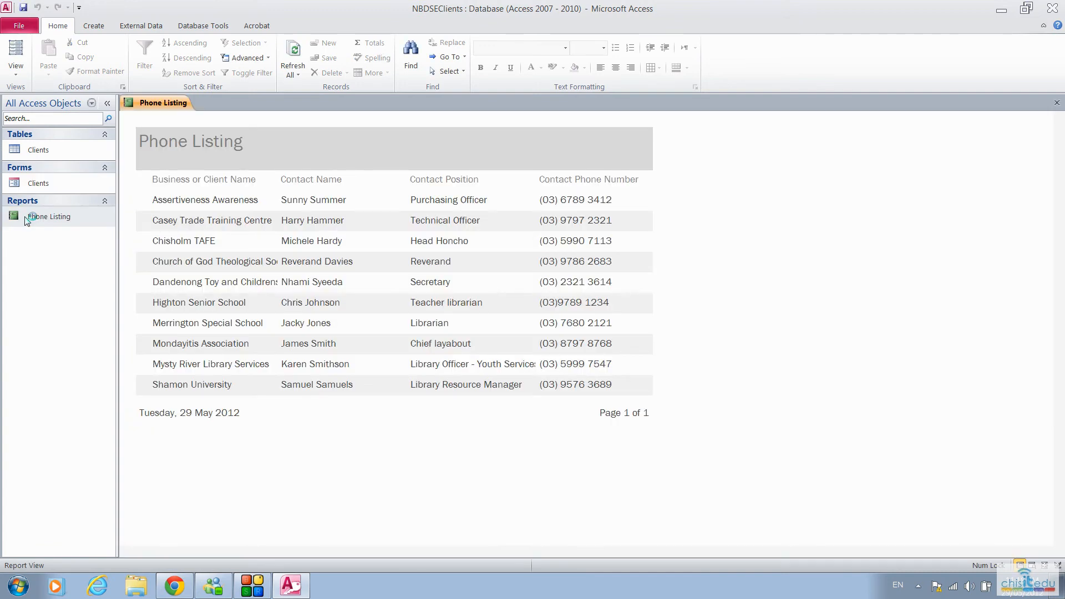
{"action": "left_click", "coordinate": [1057, 104]}
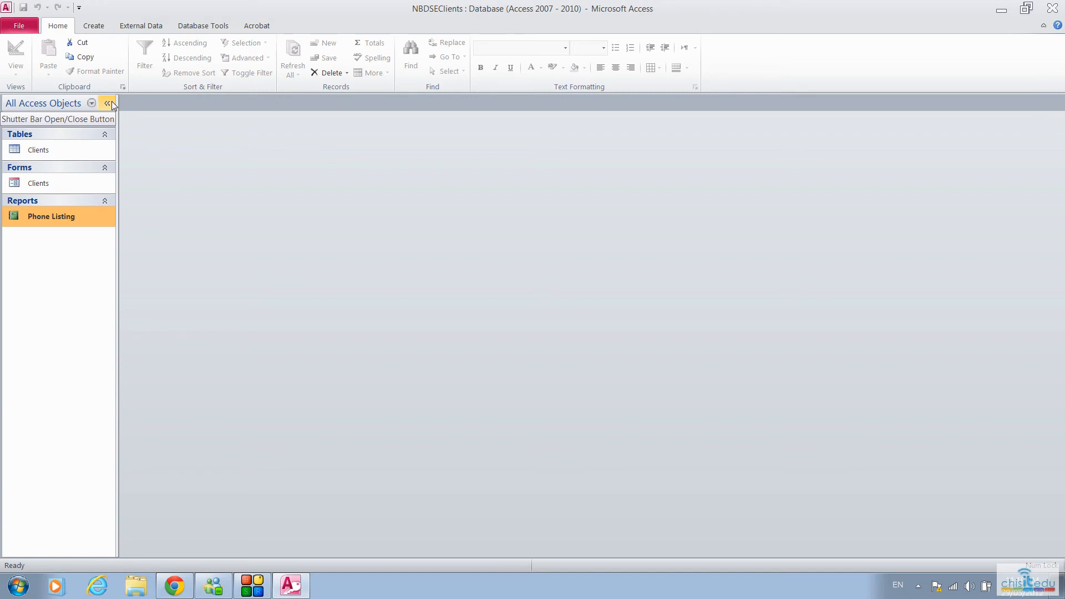
- Open the Clients table in Design view
{"action": "left_click", "coordinate": [34, 149]}
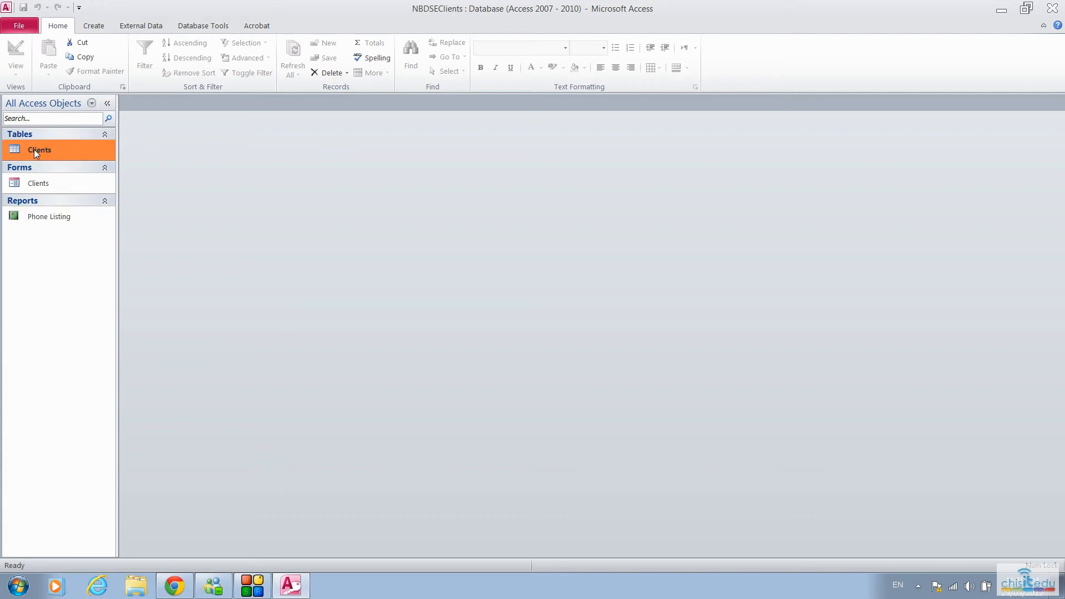
{"action": "double_click", "coordinate": [34, 148]}
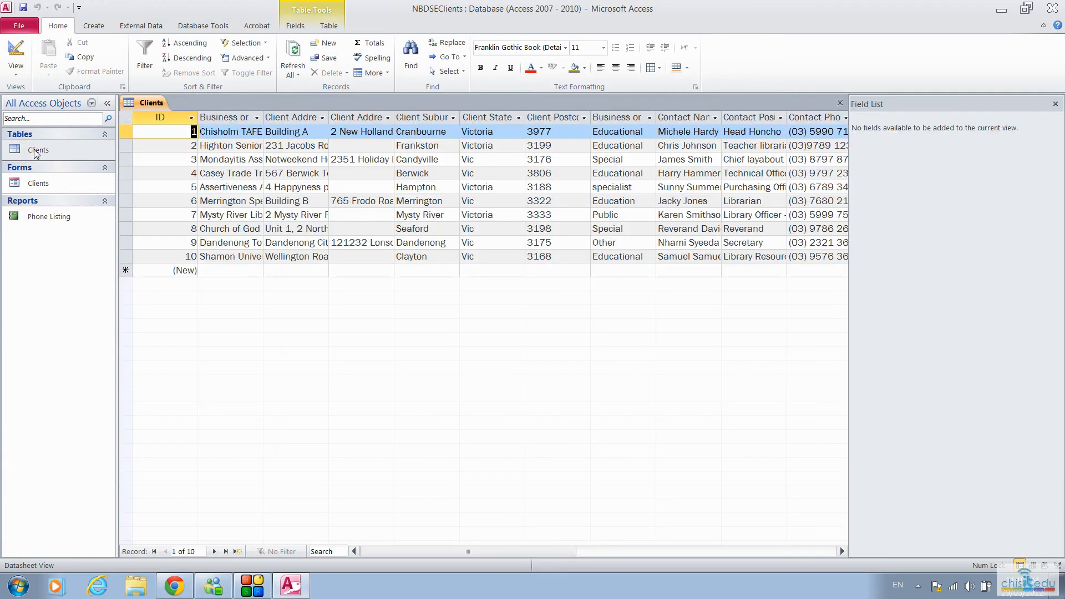
{"action": "left_click", "coordinate": [16, 53]}
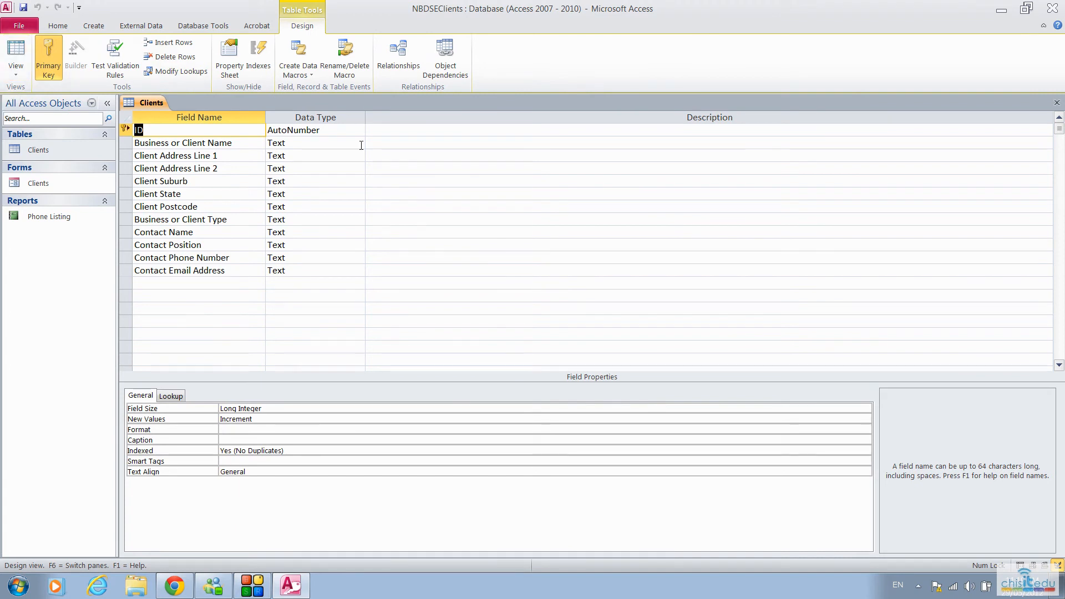
- Review the data types available for the Business or Client Name field without changing its type
{"action": "left_click", "coordinate": [324, 142]}
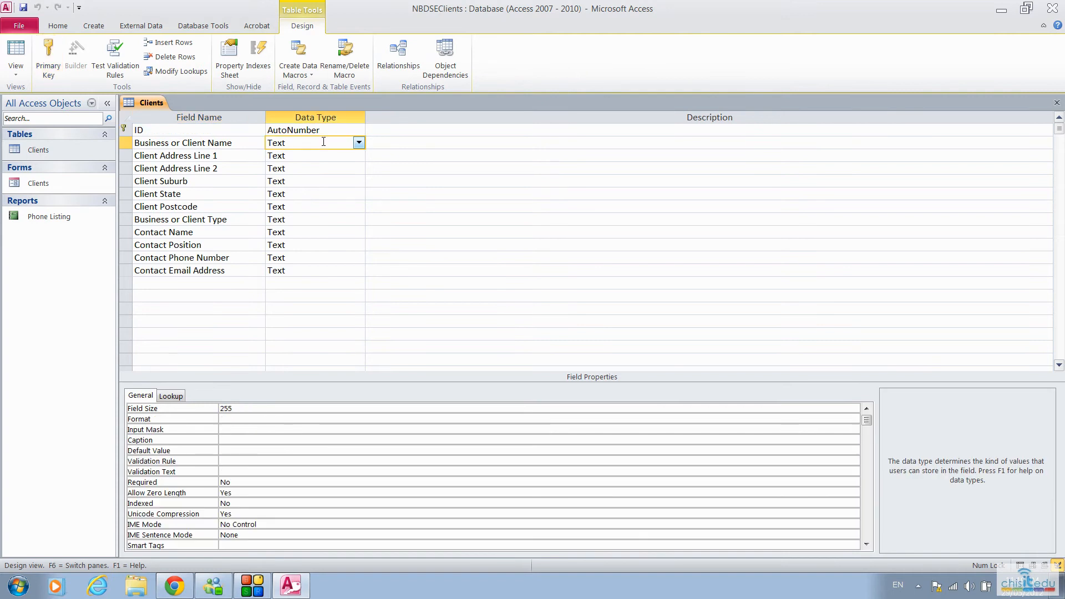
{"action": "left_click", "coordinate": [359, 143]}
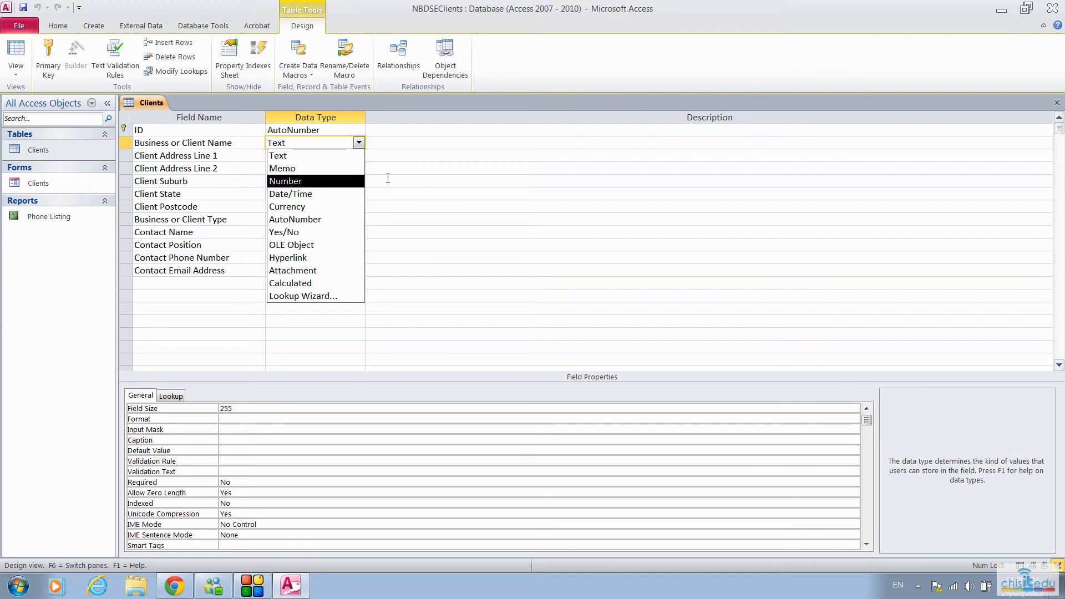
{"action": "left_click", "coordinate": [483, 155]}
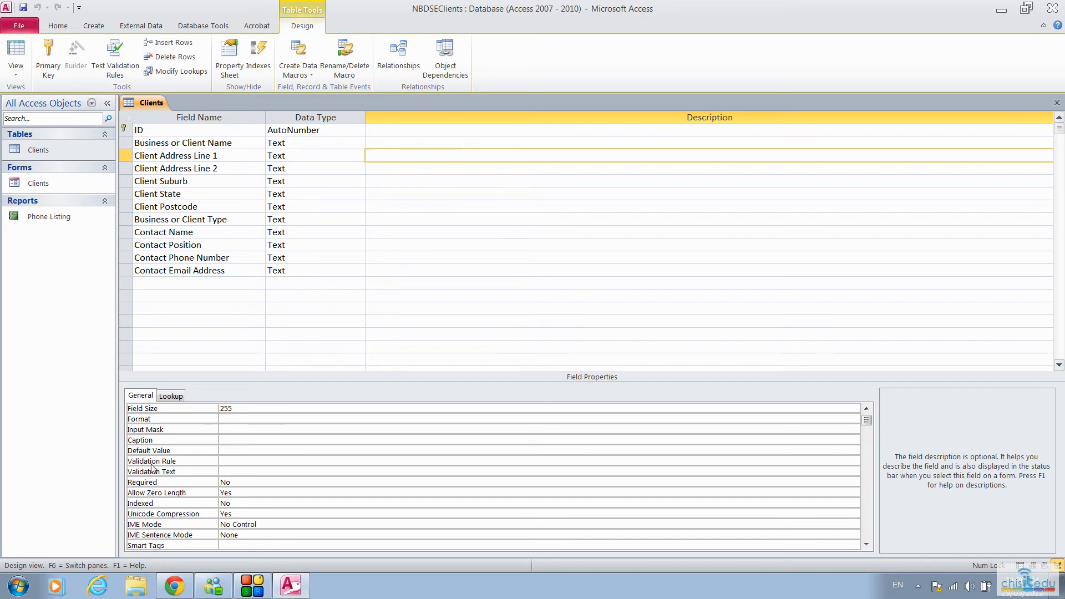
- Set the default value of the Client State field to Victoria
{"action": "left_click", "coordinate": [232, 450]}
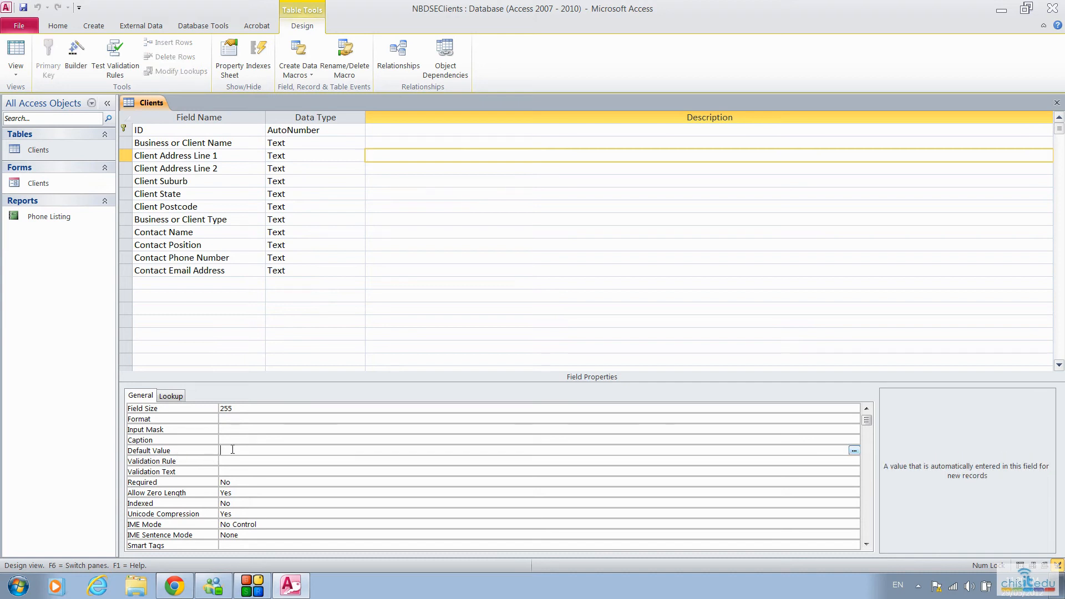
{"action": "left_click", "coordinate": [204, 193]}
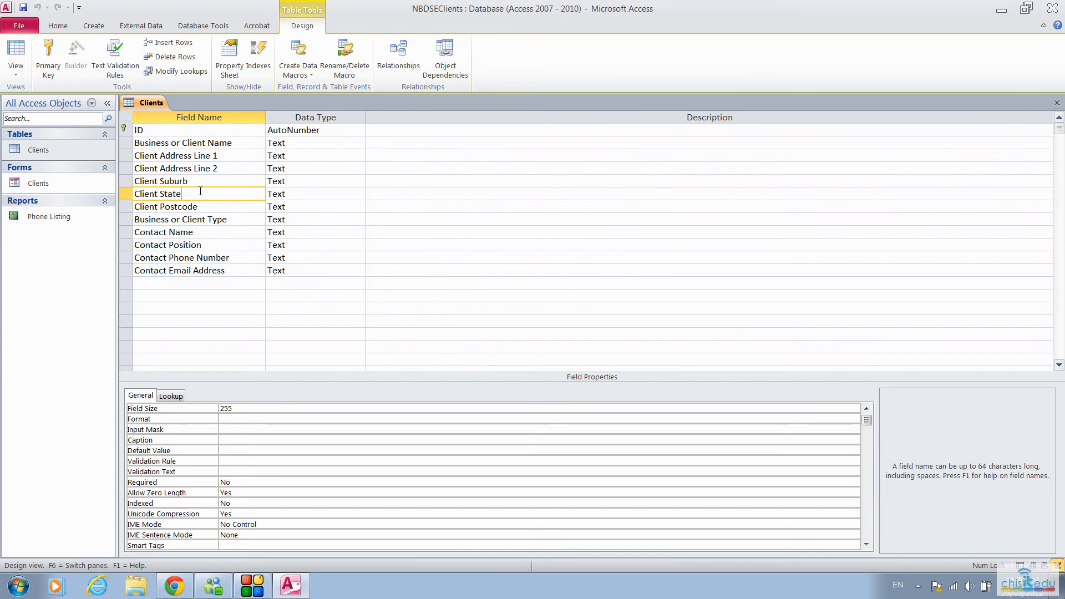
{"action": "left_click", "coordinate": [240, 450]}
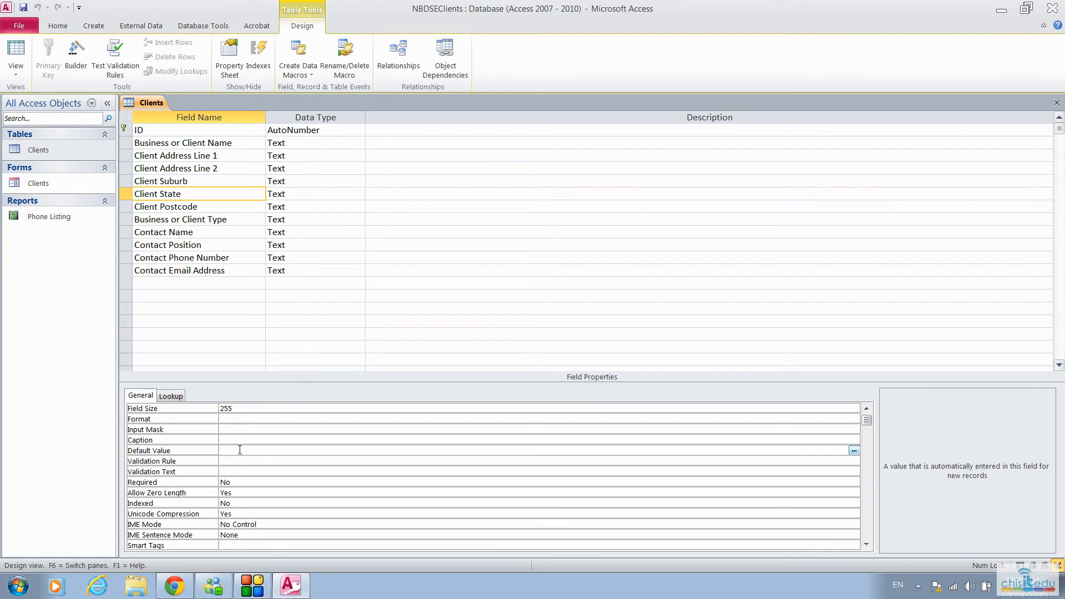
{"action": "type", "text": "Victoria"}
{"action": "left_click", "coordinate": [251, 460]}
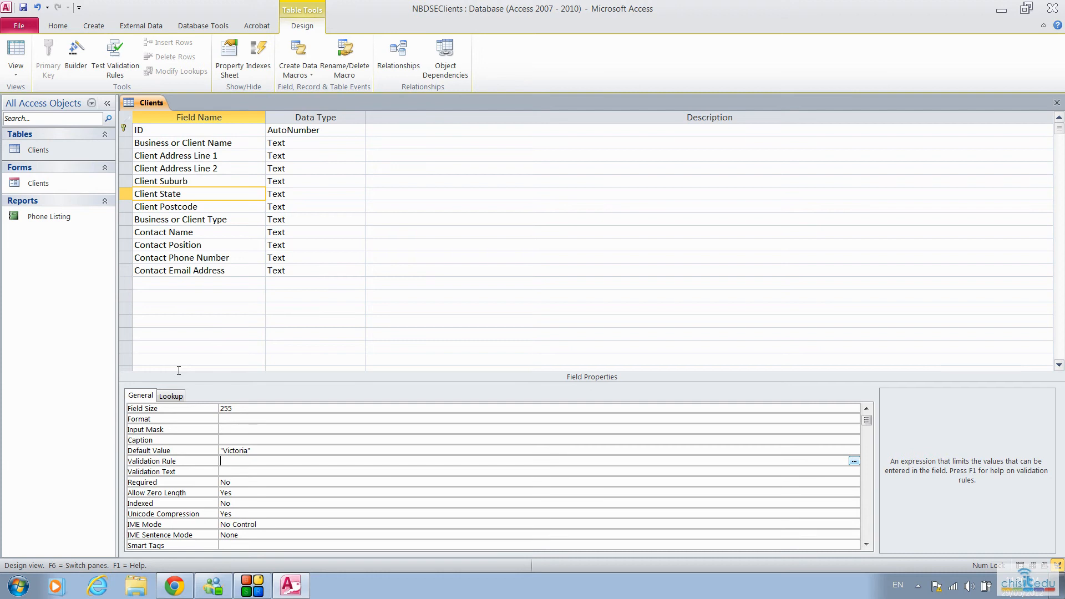
- Start a validation rule for the Client Postcode field in the Expression Builder, using the Between comparison operator
{"action": "left_click", "coordinate": [233, 207]}
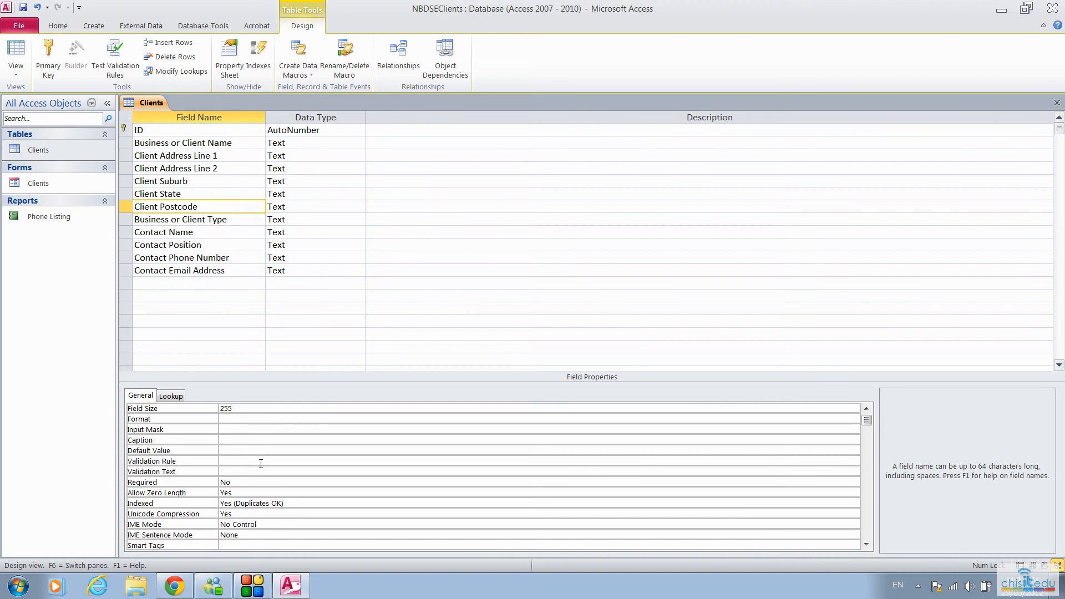
{"action": "left_click", "coordinate": [235, 460]}
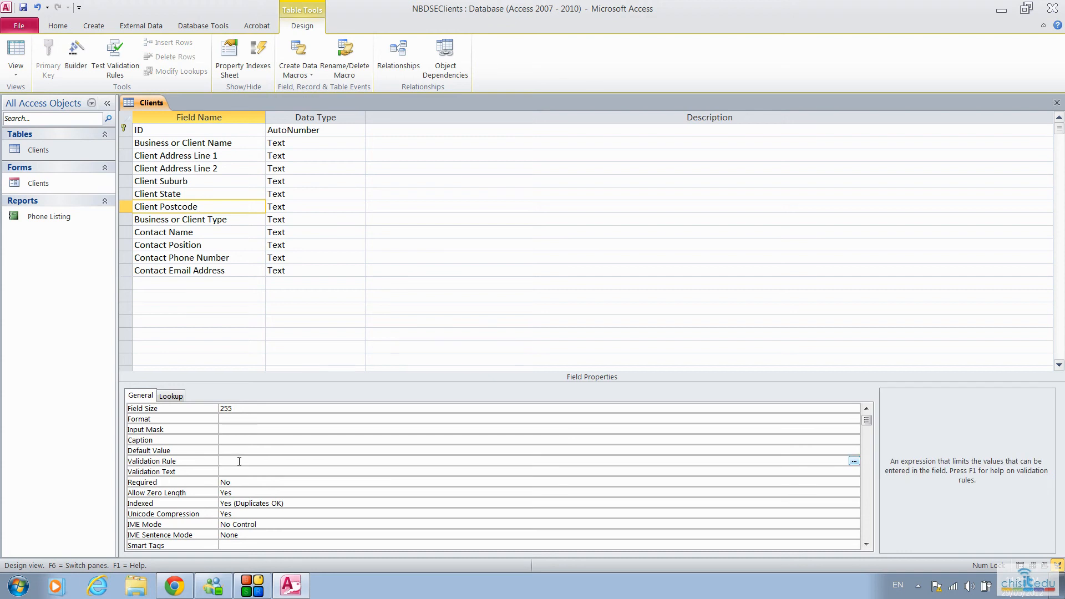
{"action": "left_click", "coordinate": [854, 462]}
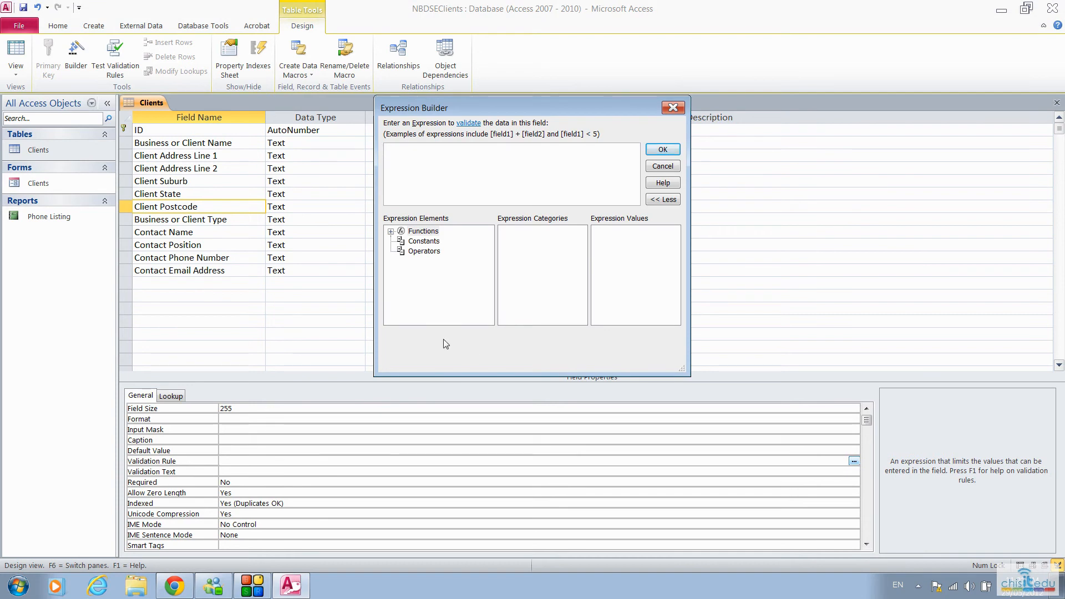
{"action": "left_click", "coordinate": [404, 254]}
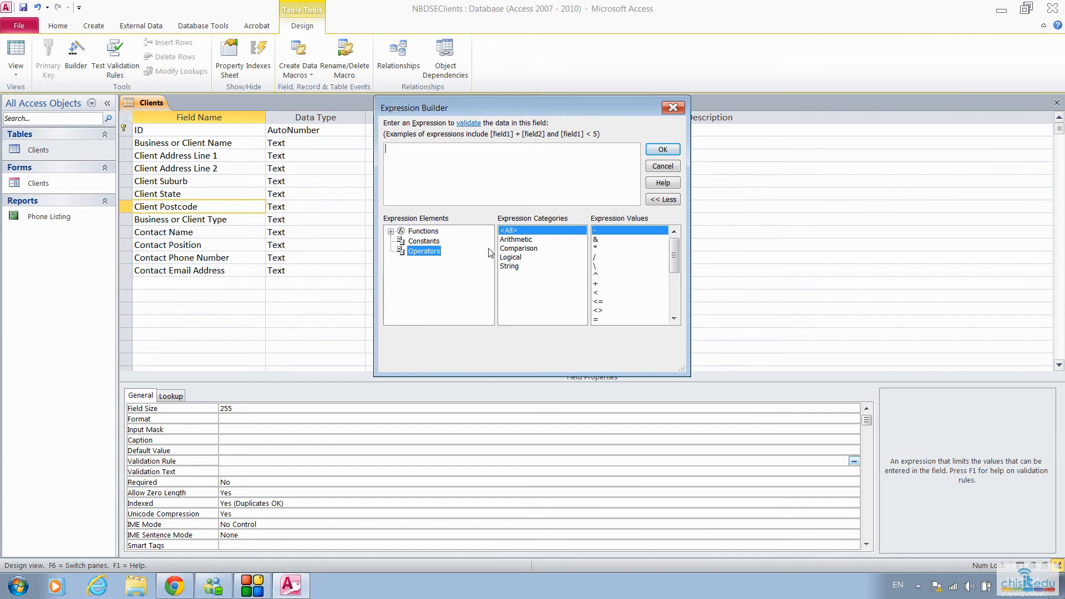
{"action": "left_click", "coordinate": [531, 251]}
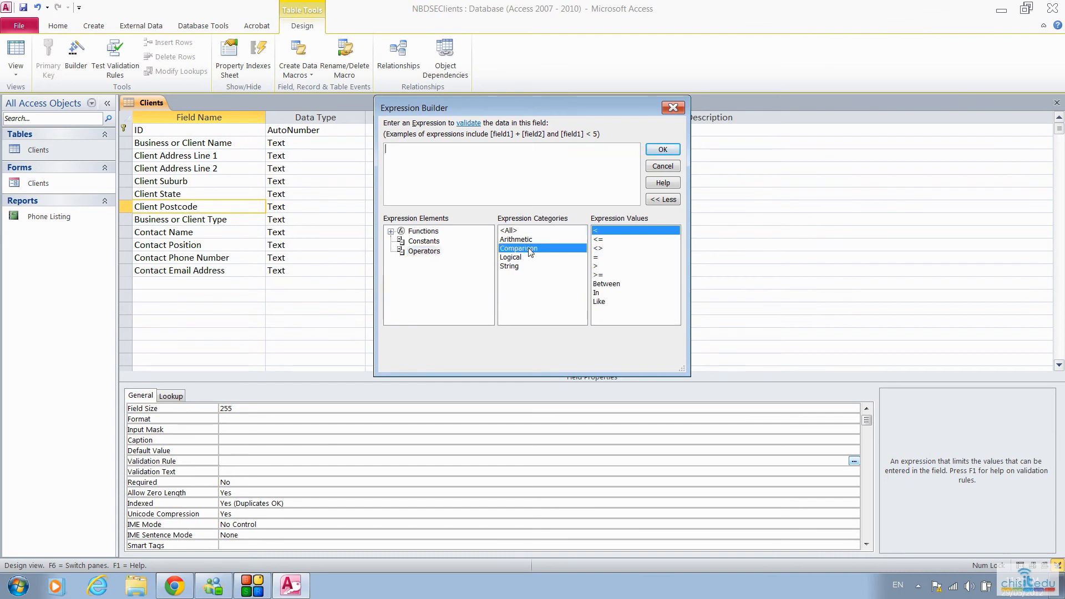
{"action": "left_click", "coordinate": [608, 285]}
{"action": "double_click", "coordinate": [608, 285]}
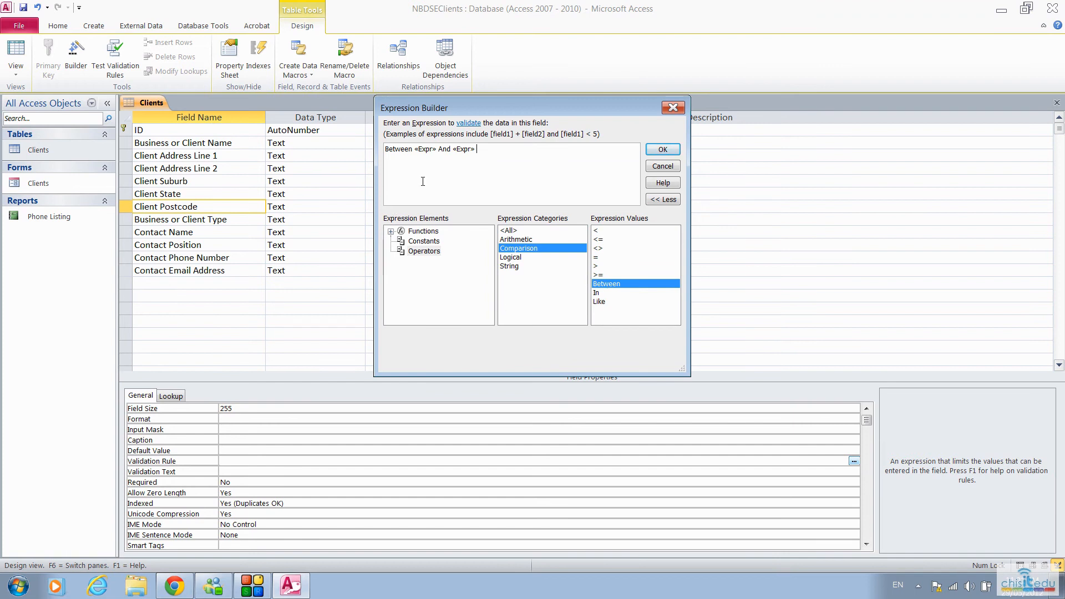
- Complete the Client Postcode validation rule with the limits 3000 and 3999, and accept the expression
{"action": "left_click", "coordinate": [422, 150]}
{"action": "type", "text": "3000"}
{"action": "left_click", "coordinate": [457, 149]}
{"action": "type", "text": "3999"}
{"action": "left_click", "coordinate": [664, 149]}
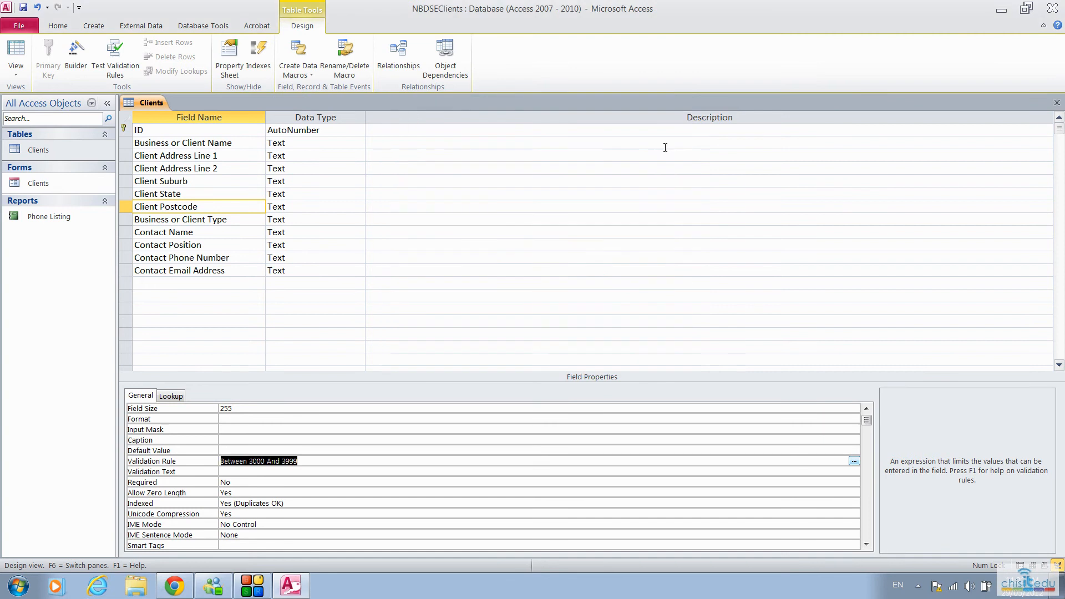
- Set the Client Postcode validation text to "Value entered must be between 3000 and 3999"
{"action": "left_click", "coordinate": [236, 471]}
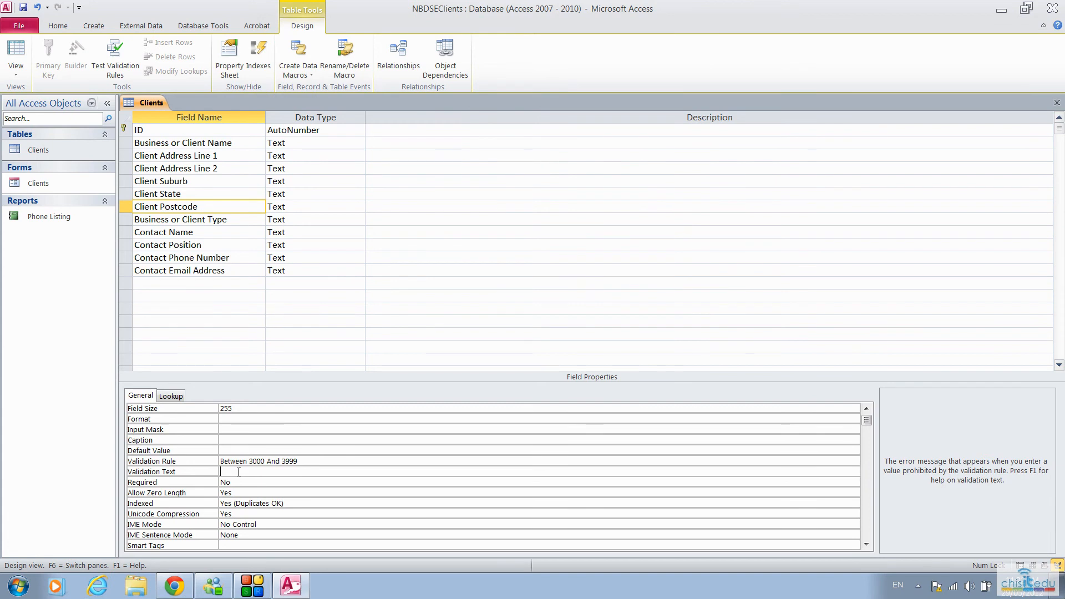
{"action": "type", "text": "Value entered must be between 3000 and 3999"}
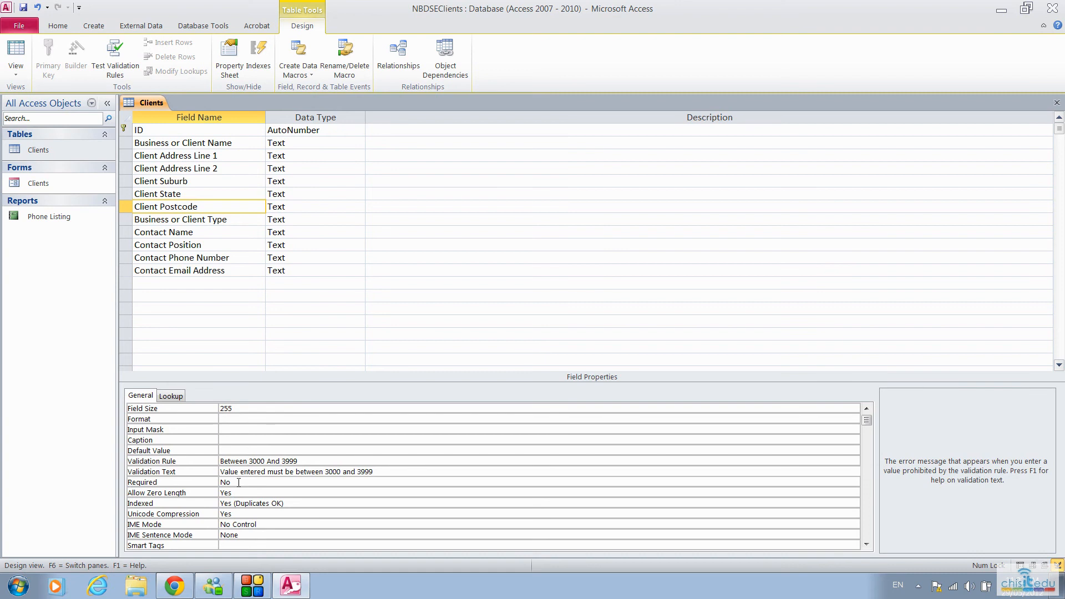
{"action": "left_click", "coordinate": [216, 130]}
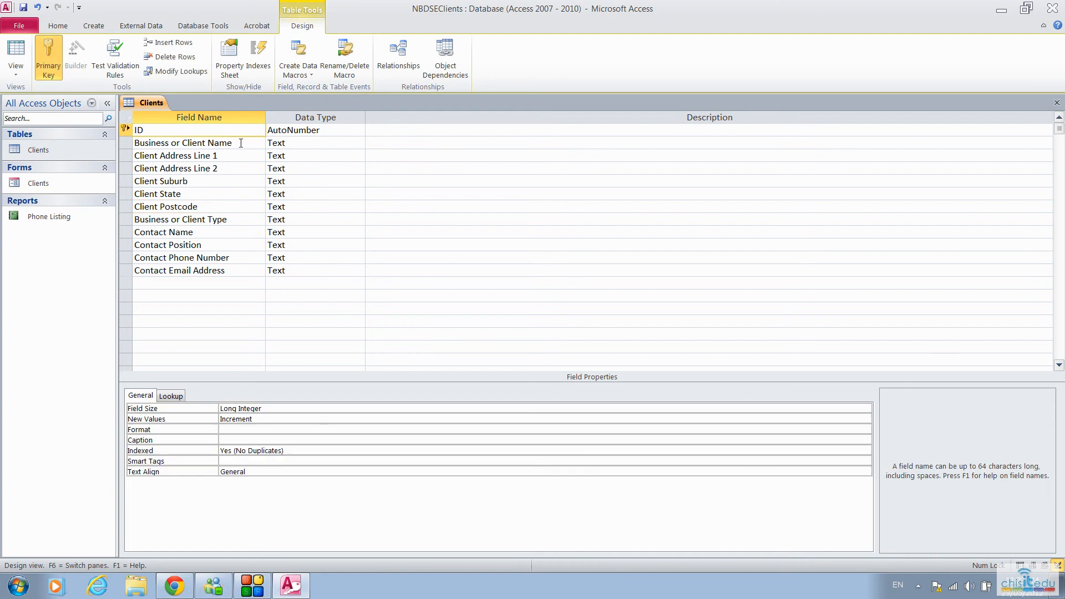
- Make the Business or Client Name and Client Address Line 1 fields required by setting Required to Yes
{"action": "left_click", "coordinate": [240, 143]}
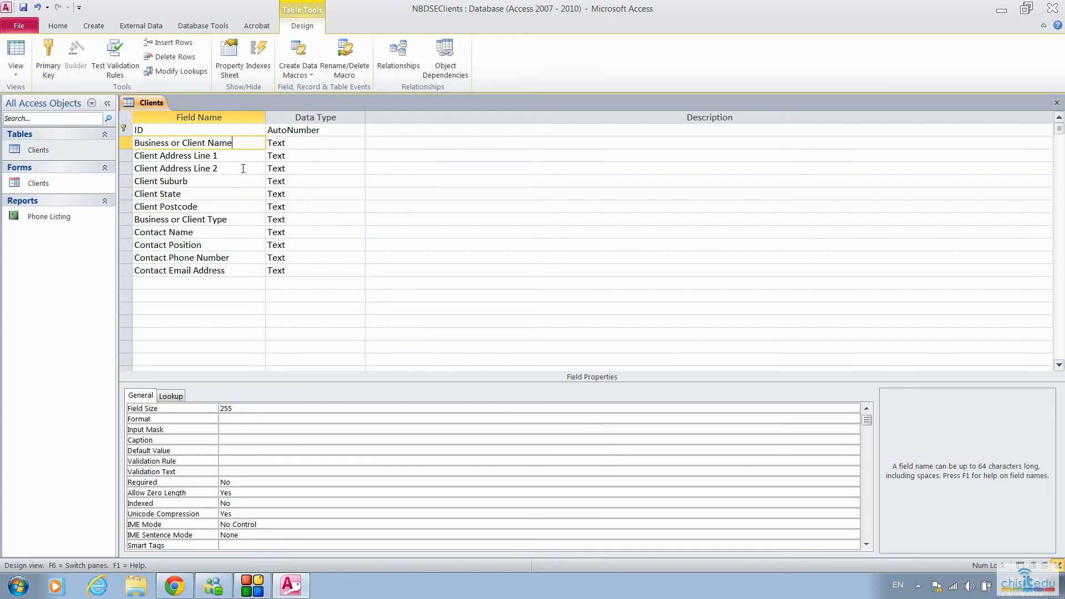
{"action": "left_click", "coordinate": [241, 482]}
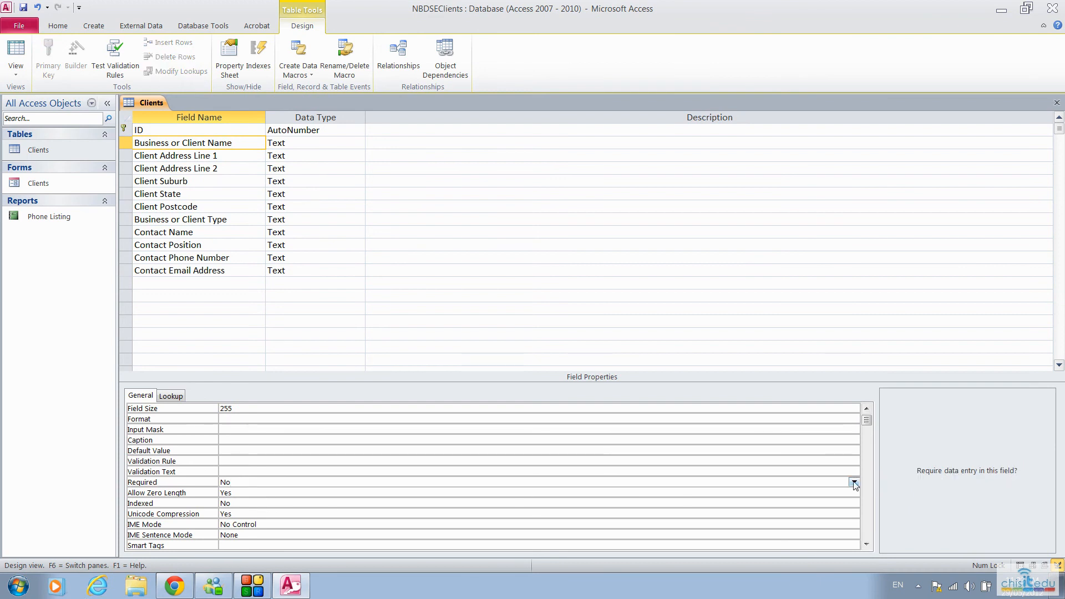
{"action": "left_click", "coordinate": [854, 482]}
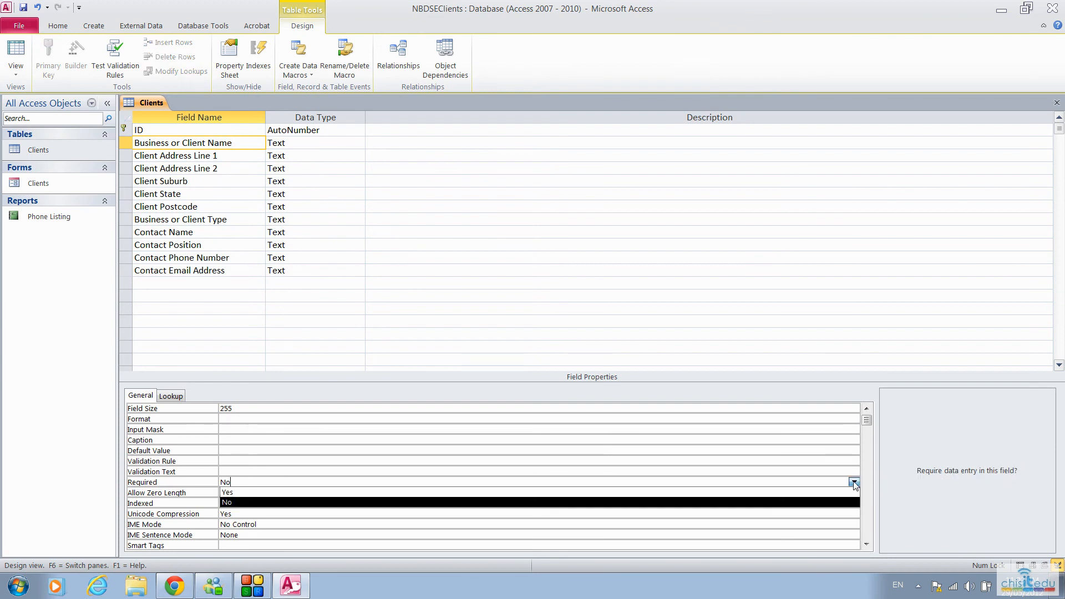
{"action": "left_click", "coordinate": [226, 492]}
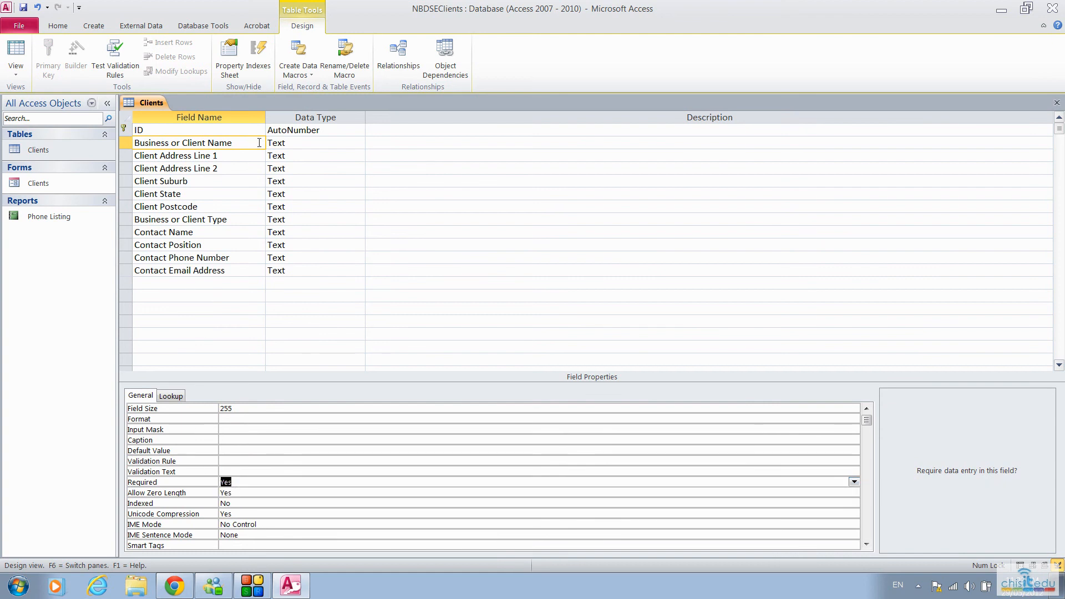
{"action": "left_click", "coordinate": [232, 155]}
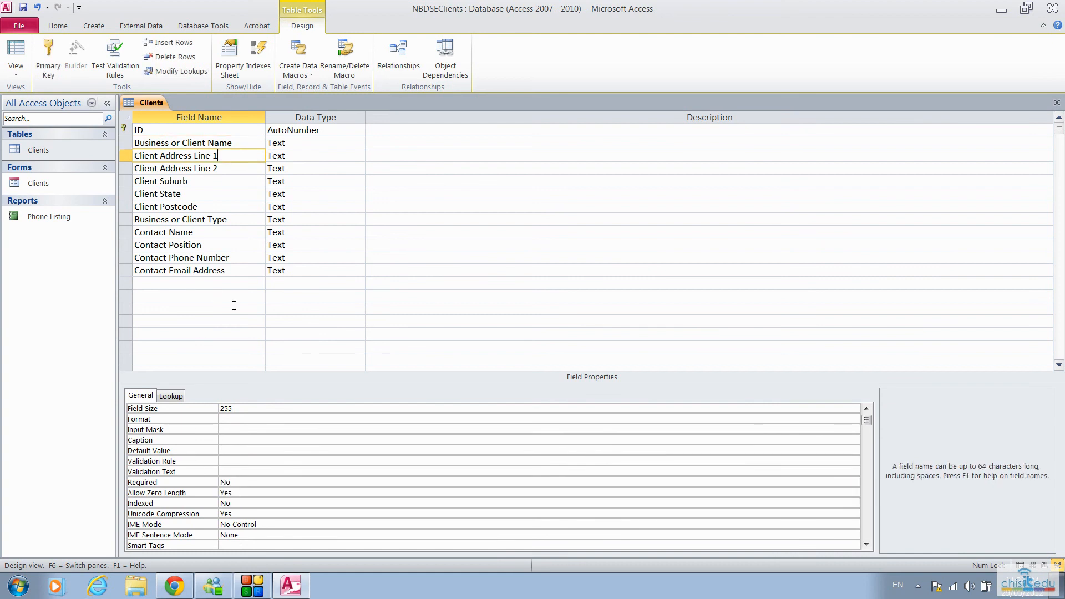
{"action": "left_click", "coordinate": [232, 483]}
{"action": "left_click", "coordinate": [219, 484]}
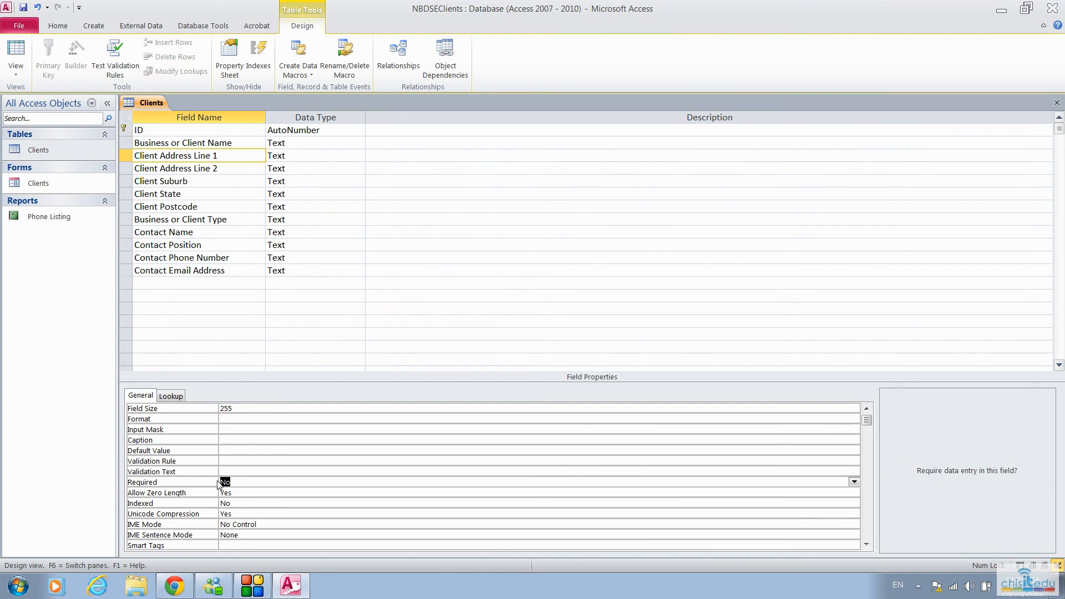
{"action": "type", "text": "y"}
{"action": "key", "text": "Return"}
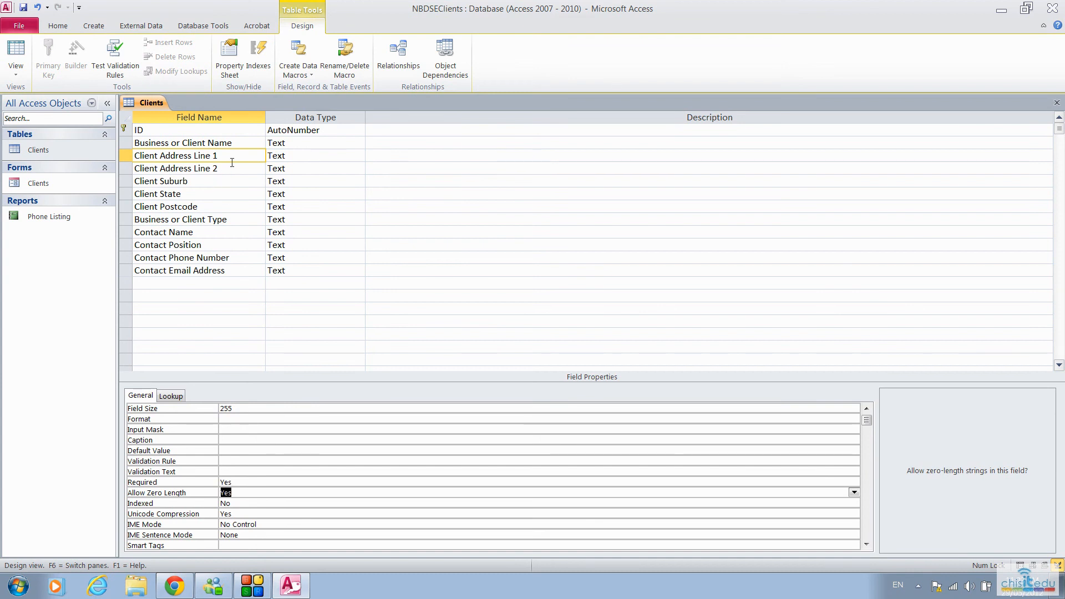
- Set the Required property to Yes for the Client Suburb and Client State fields
{"action": "left_click", "coordinate": [198, 182]}
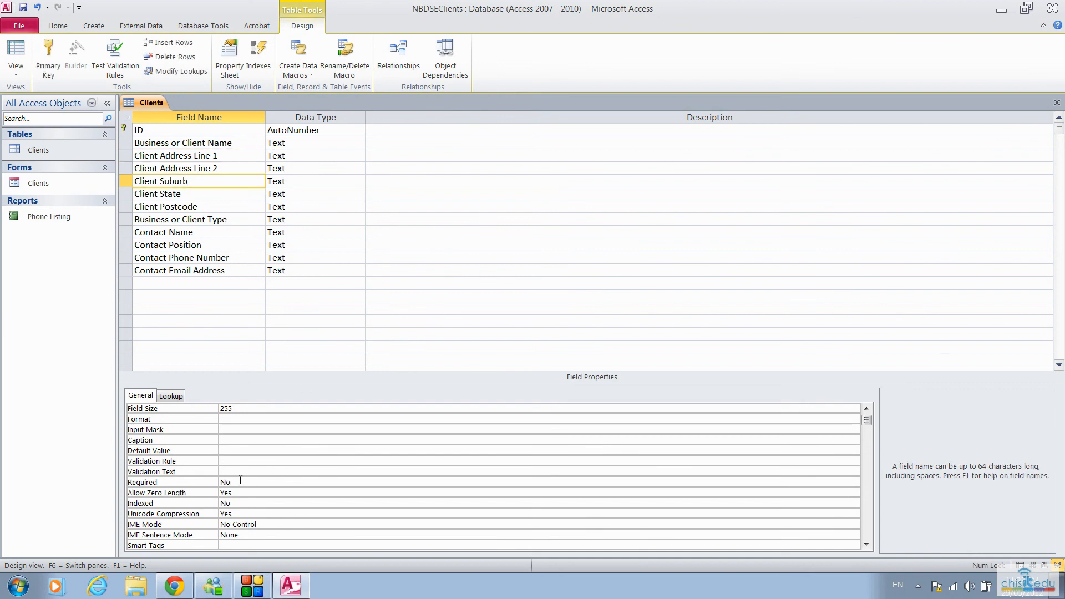
{"action": "left_click", "coordinate": [242, 482]}
{"action": "left_click", "coordinate": [854, 482]}
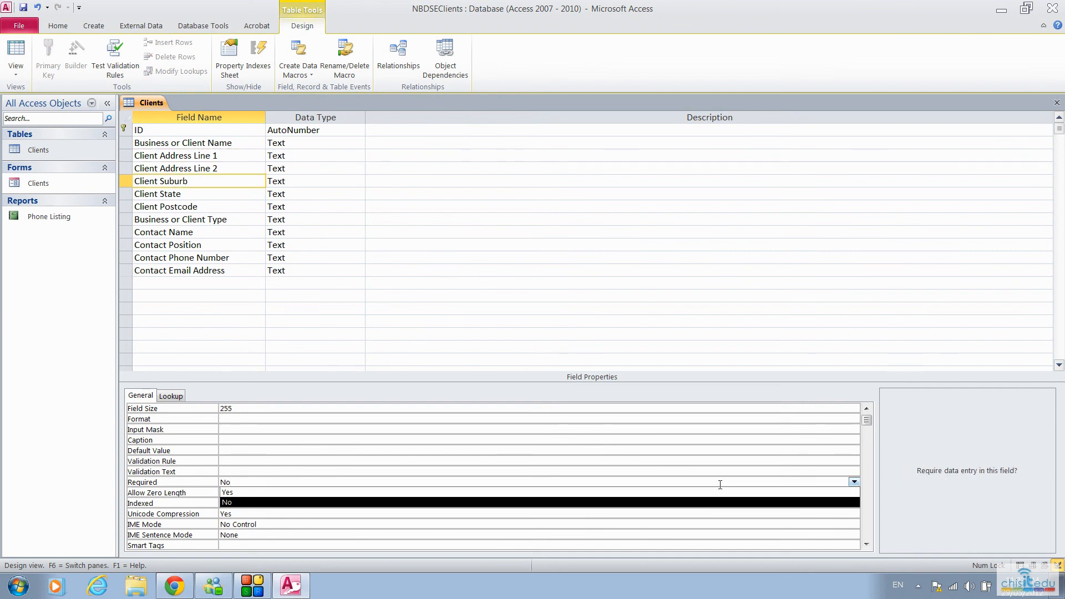
{"action": "left_click", "coordinate": [227, 493]}
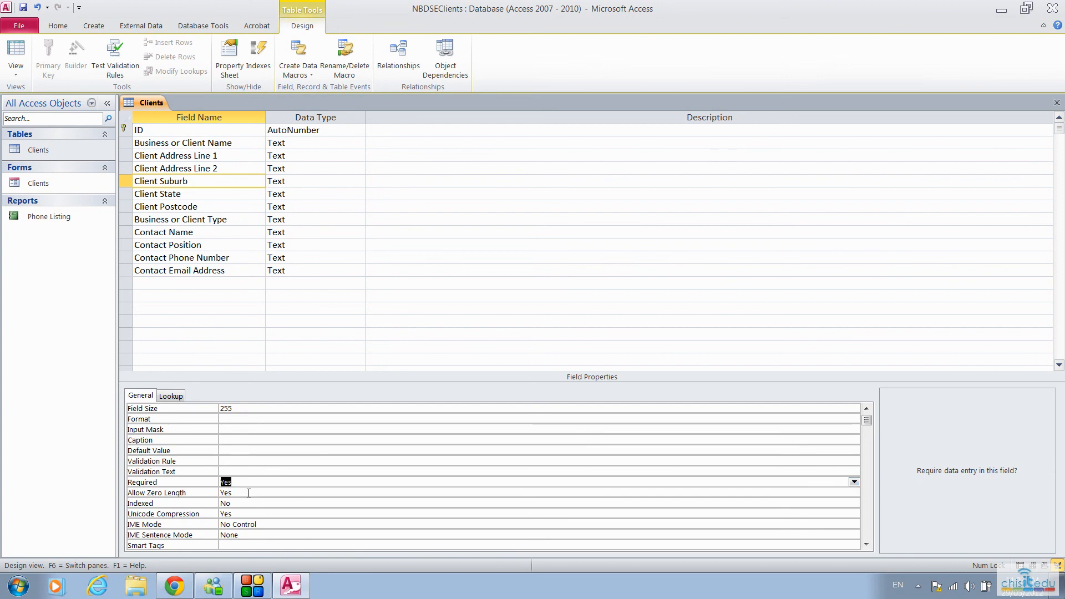
{"action": "left_click", "coordinate": [250, 493]}
{"action": "left_click", "coordinate": [195, 197]}
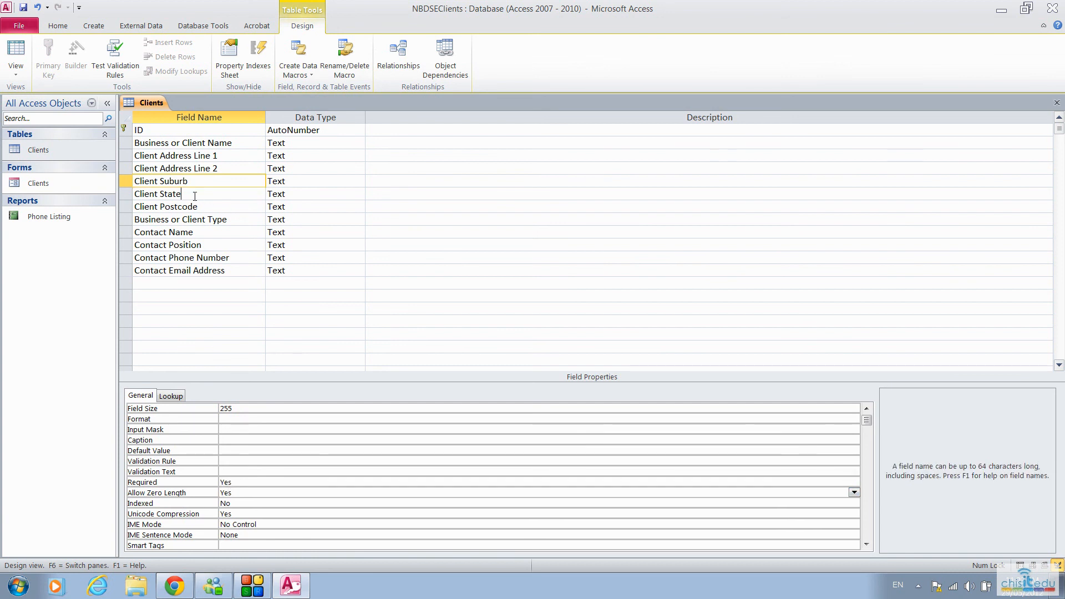
{"action": "left_click", "coordinate": [253, 483]}
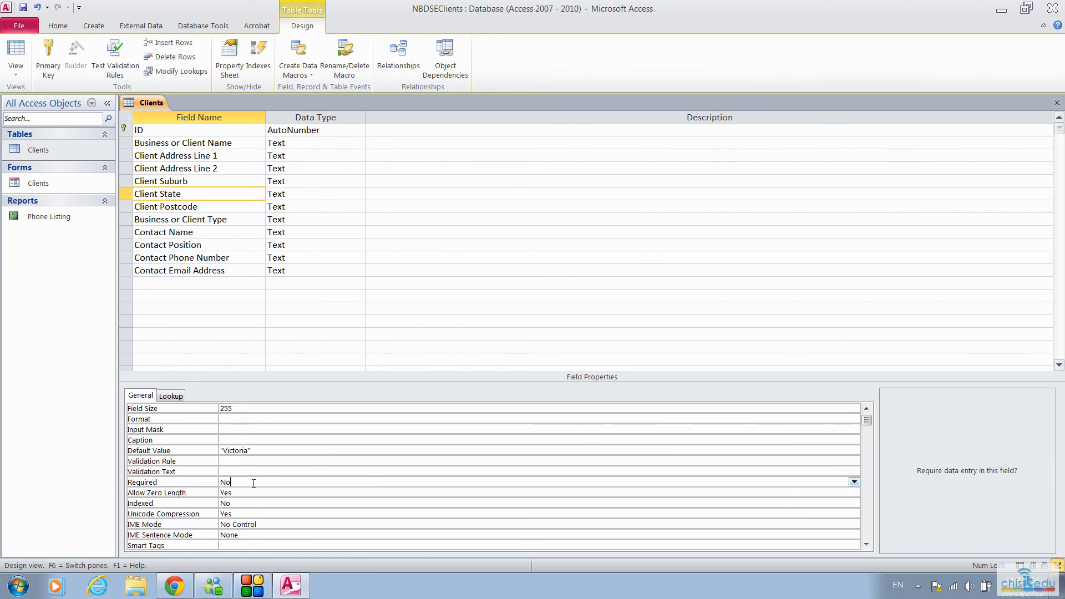
{"action": "left_click", "coordinate": [854, 482]}
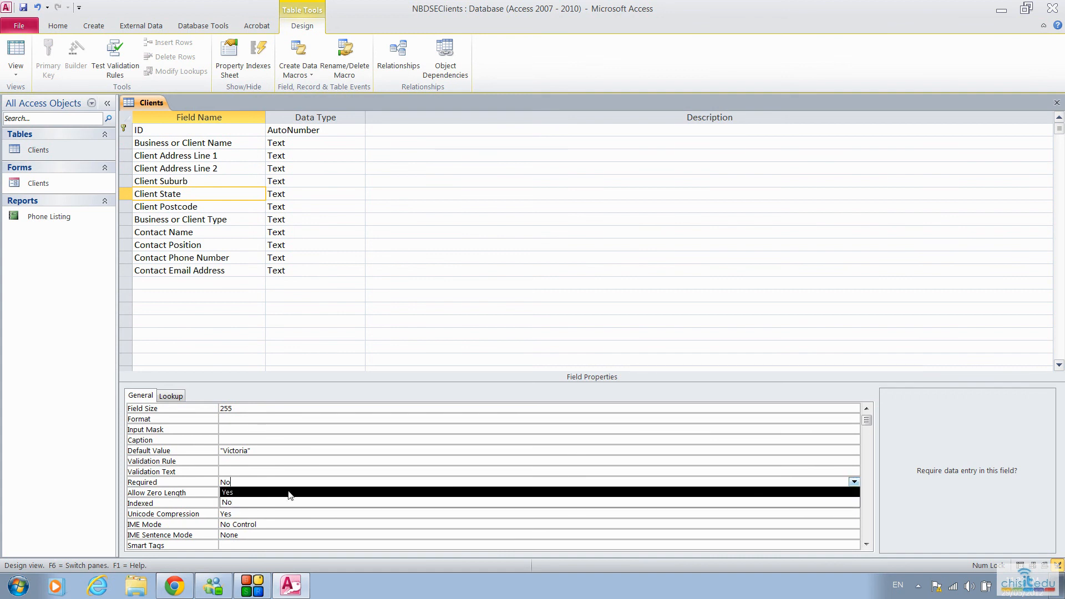
{"action": "left_click", "coordinate": [236, 492]}
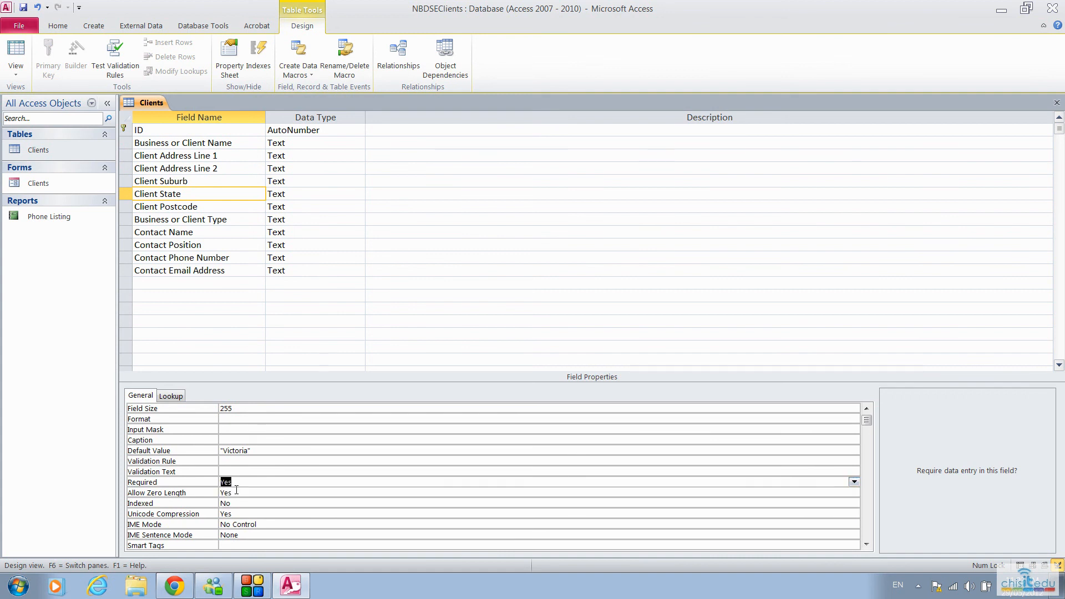
- Set Required to Yes for the Client Postcode and Business or Client Type fields
{"action": "left_click", "coordinate": [206, 210]}
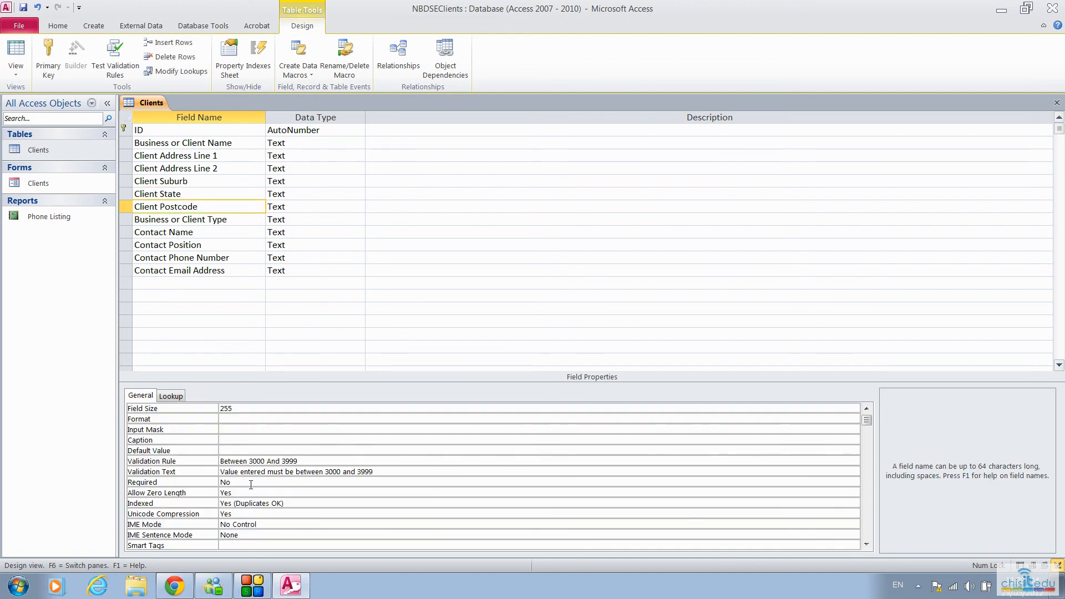
{"action": "left_click", "coordinate": [251, 484]}
{"action": "left_click", "coordinate": [854, 482]}
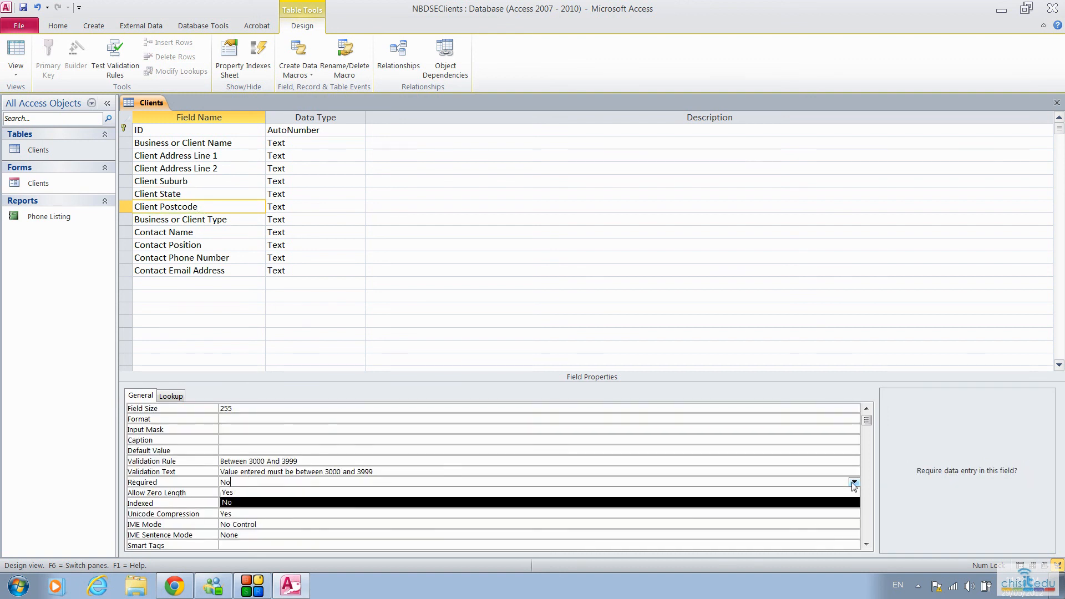
{"action": "left_click", "coordinate": [249, 492]}
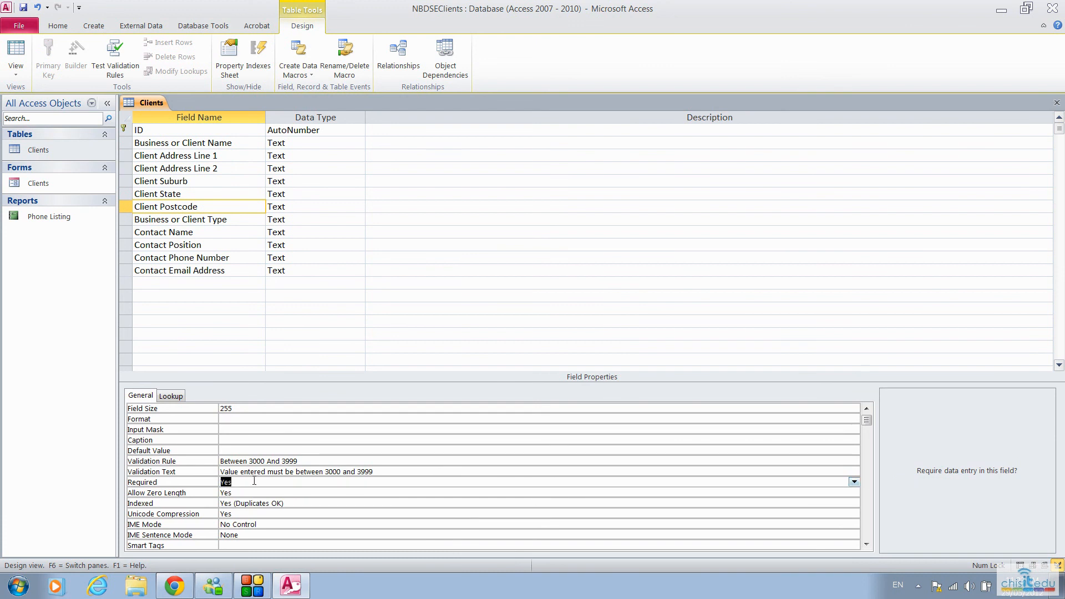
{"action": "left_click", "coordinate": [246, 219]}
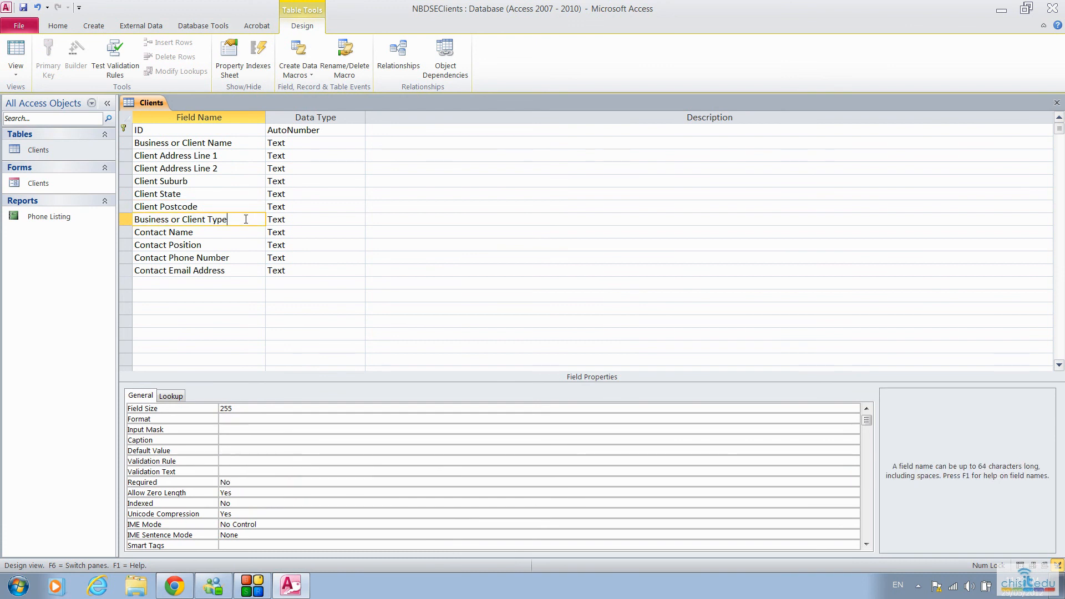
{"action": "left_click", "coordinate": [251, 484]}
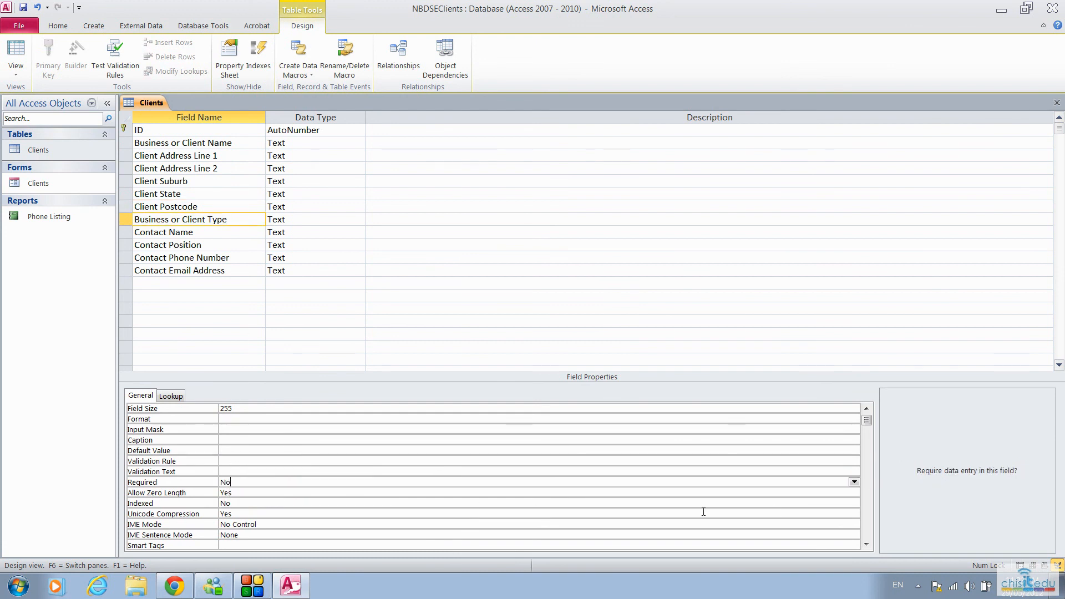
{"action": "left_click", "coordinate": [854, 481]}
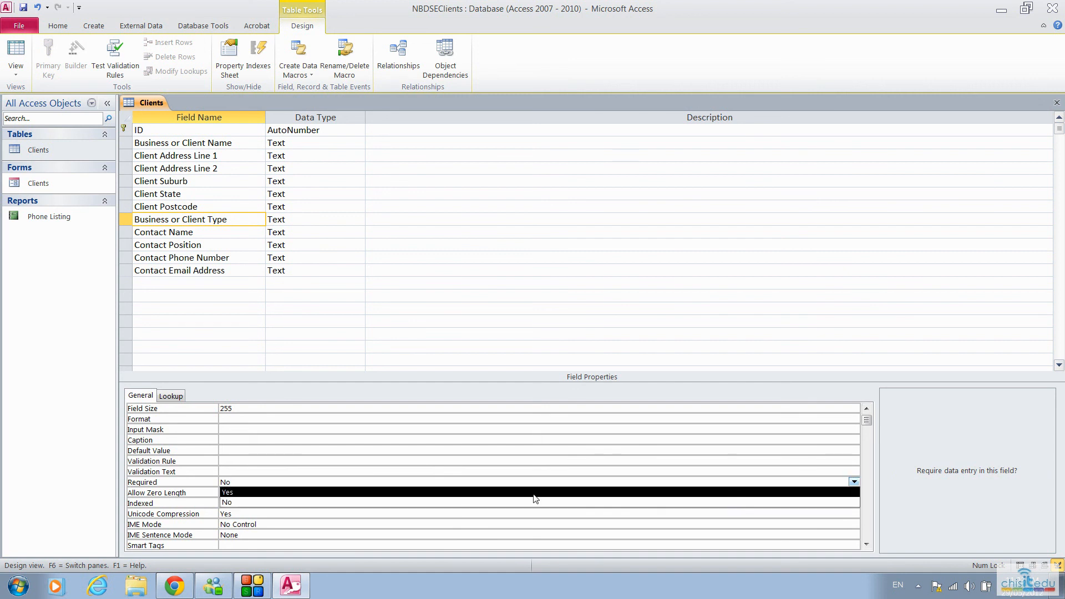
{"action": "left_click", "coordinate": [234, 491]}
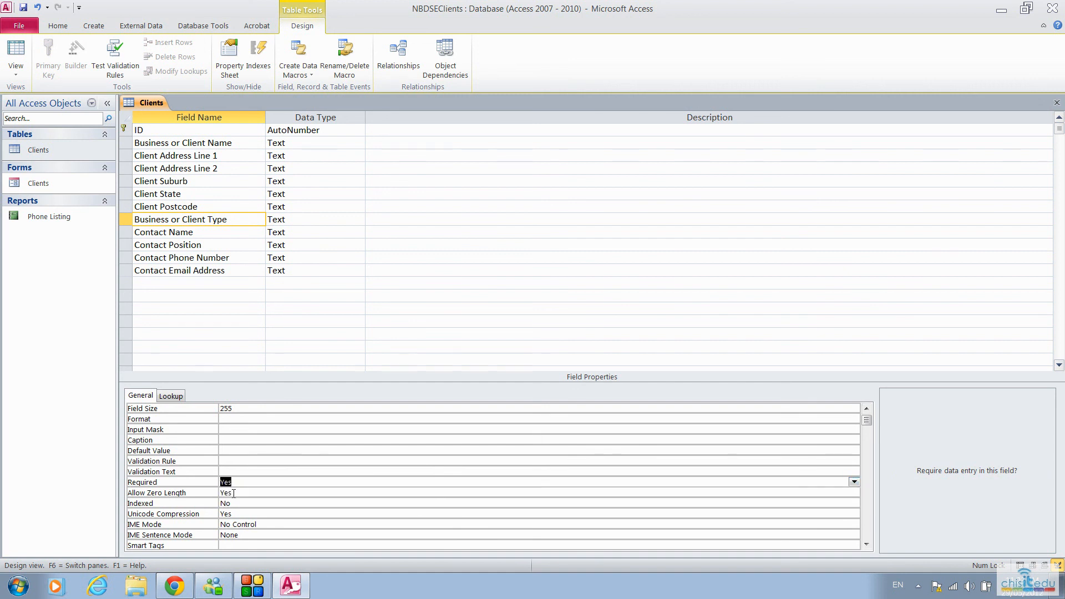
- Set Required to Yes for the Contact Name and Contact Phone Number fields
{"action": "left_click", "coordinate": [214, 233]}
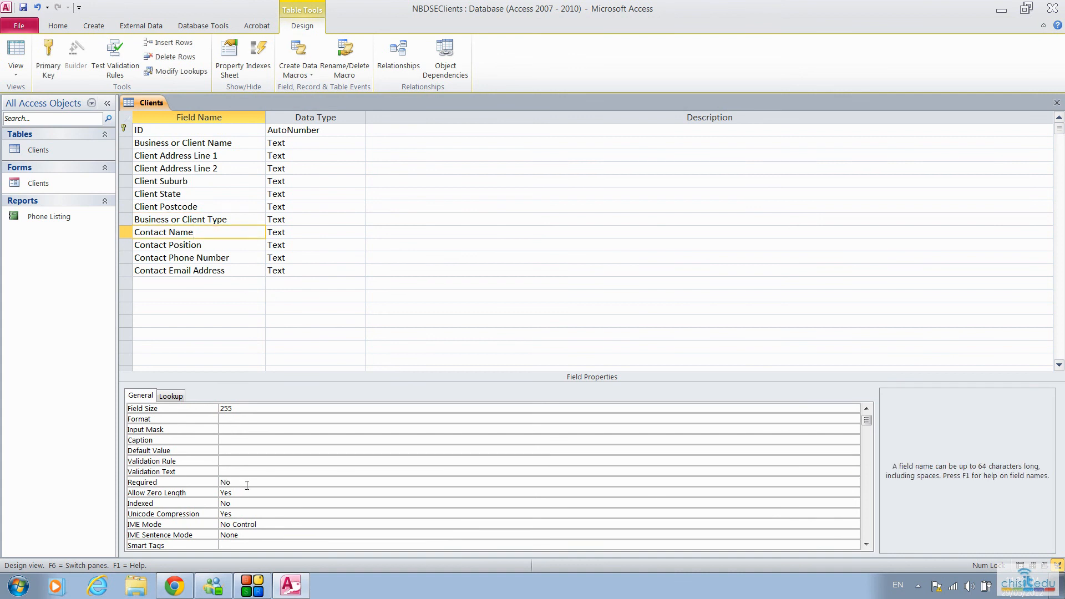
{"action": "left_click", "coordinate": [246, 486]}
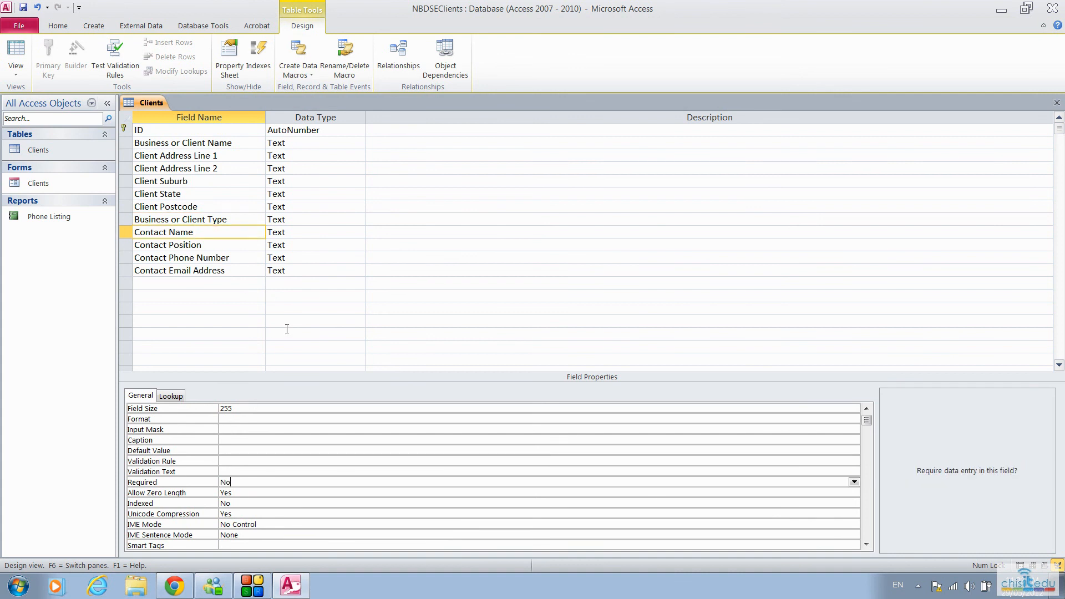
{"action": "left_click", "coordinate": [854, 481]}
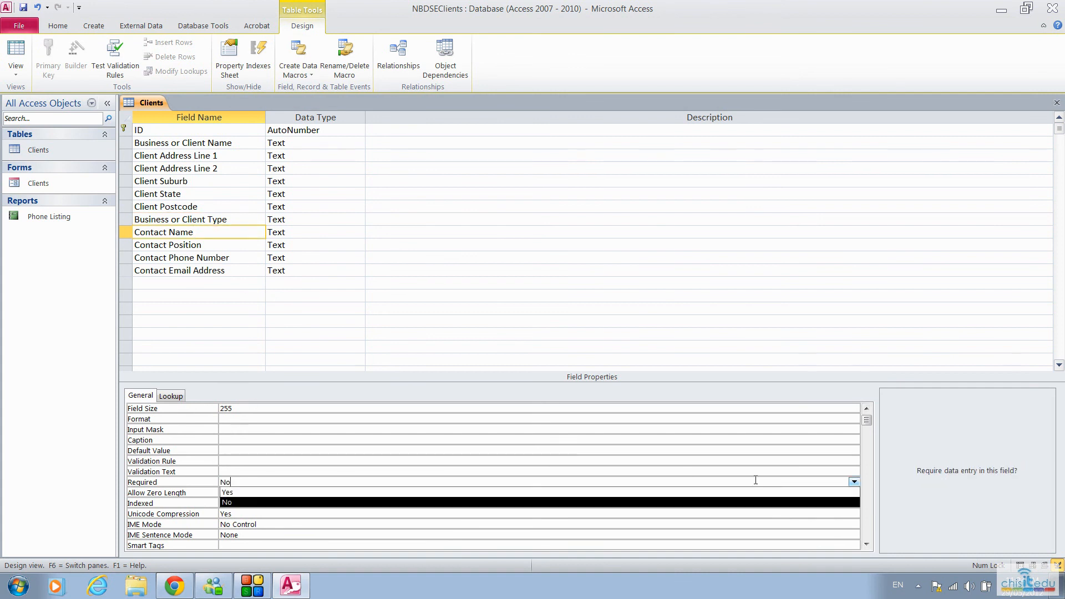
{"action": "left_click", "coordinate": [245, 492]}
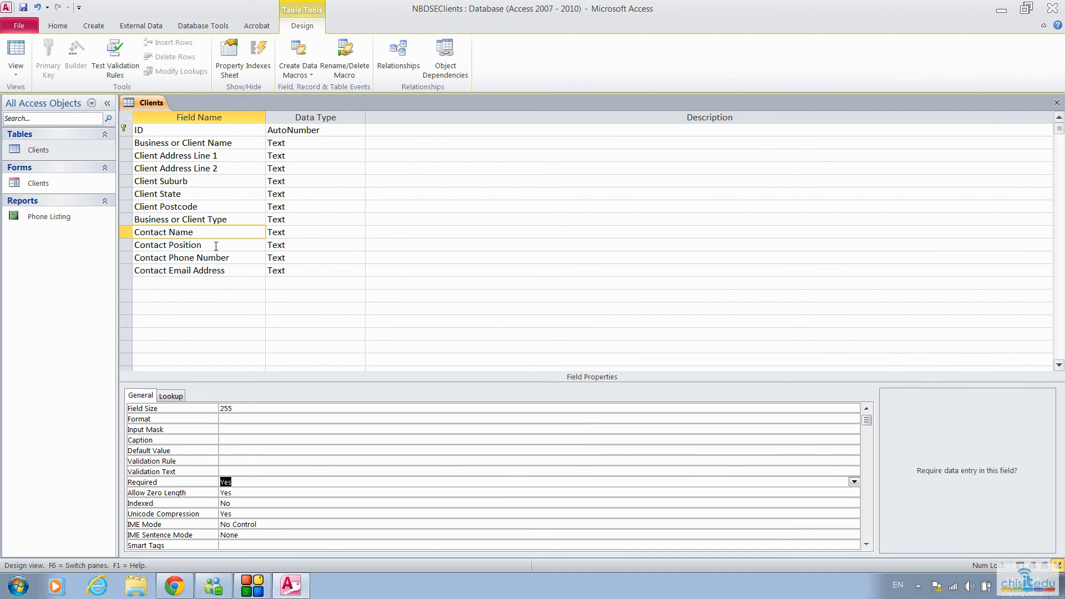
{"action": "left_click", "coordinate": [222, 257]}
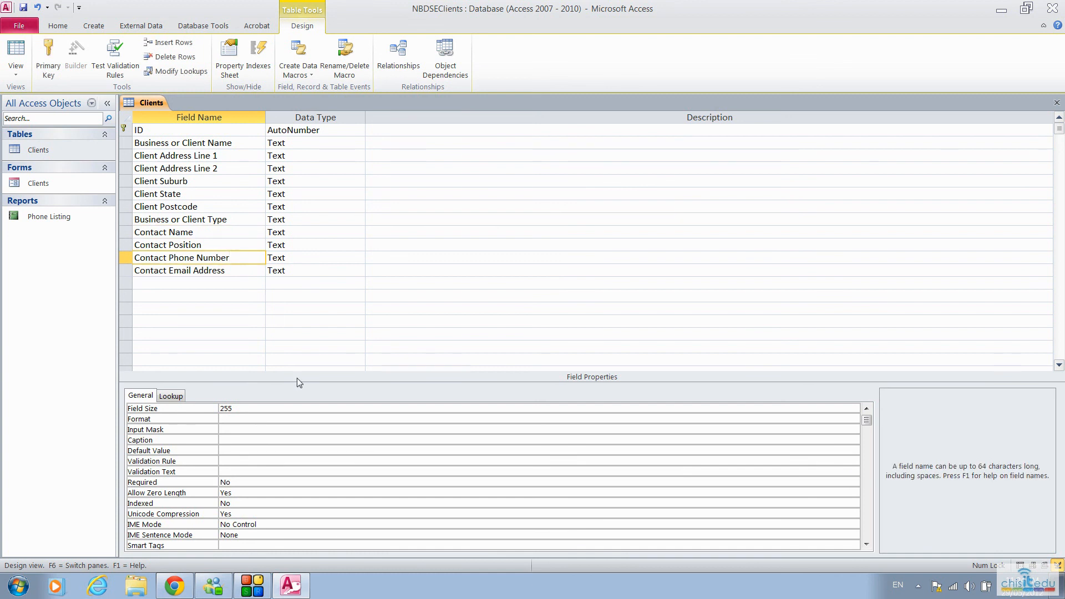
{"action": "left_click", "coordinate": [253, 482]}
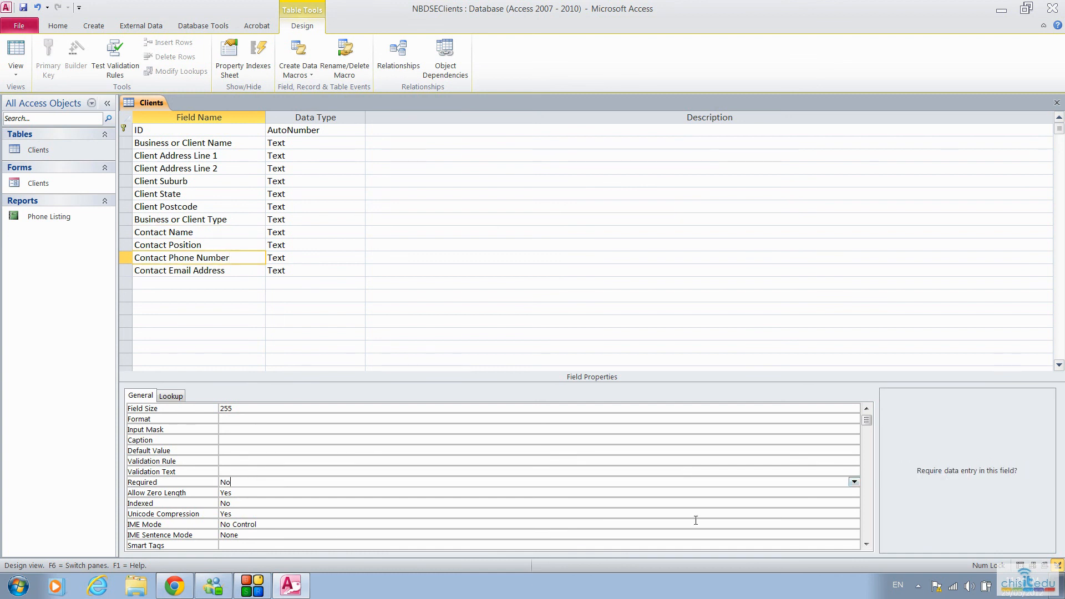
{"action": "left_click", "coordinate": [854, 482]}
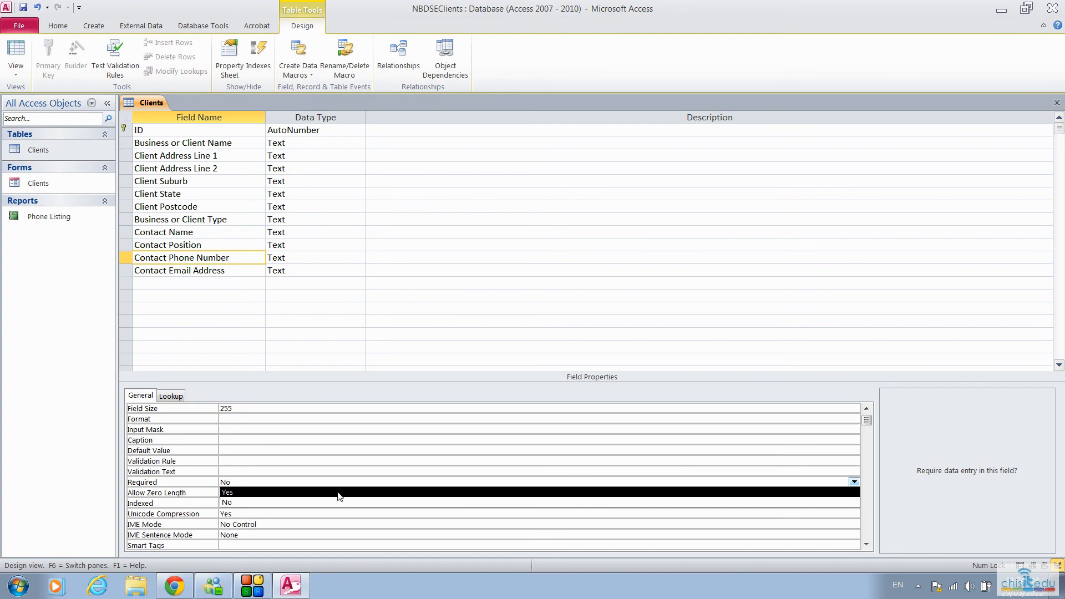
{"action": "left_click", "coordinate": [237, 491]}
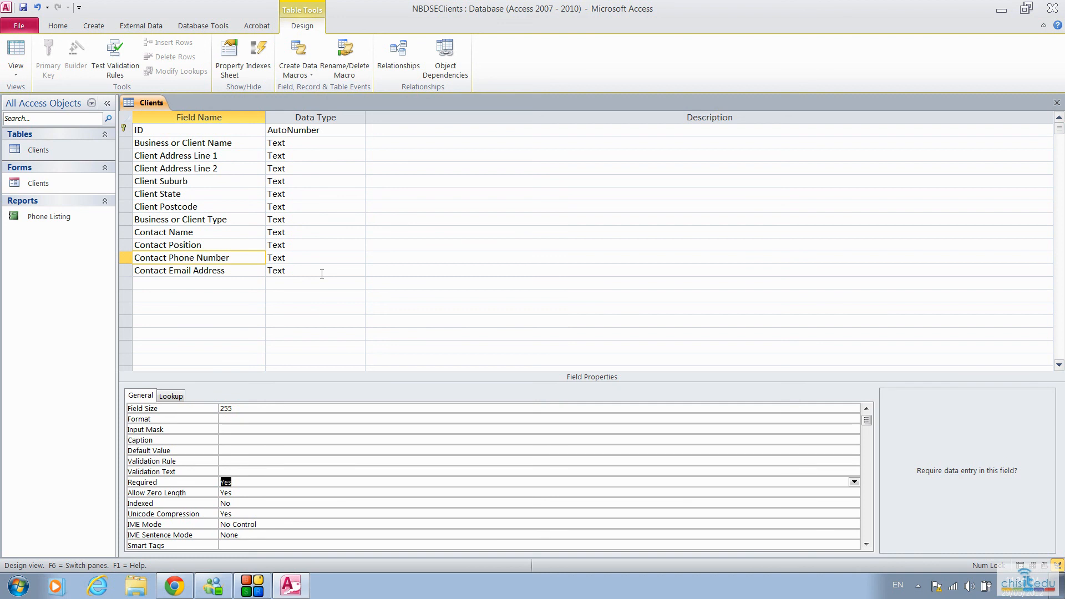
- Save the Clients table design without testing existing data against the new rules, and switch the table to Datasheet View
{"action": "left_click", "coordinate": [23, 7]}
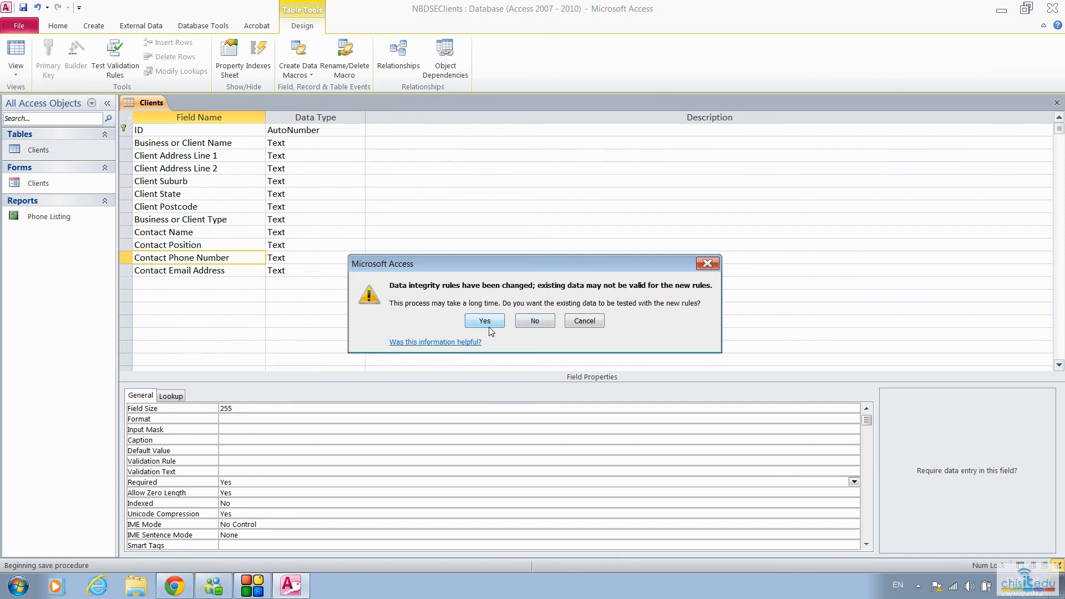
{"action": "left_click", "coordinate": [536, 322]}
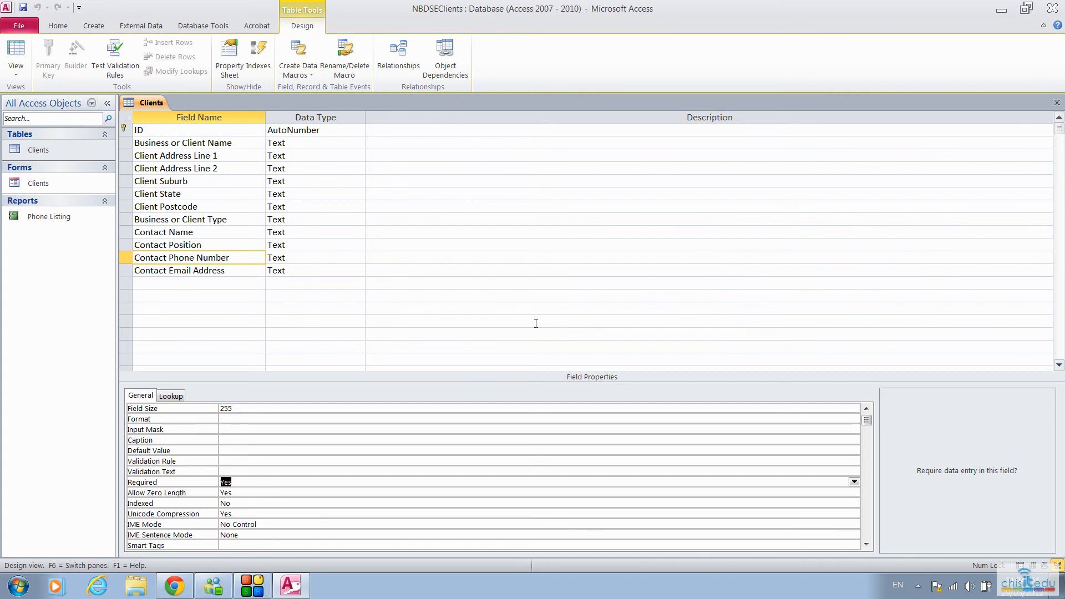
{"action": "left_click", "coordinate": [16, 52]}
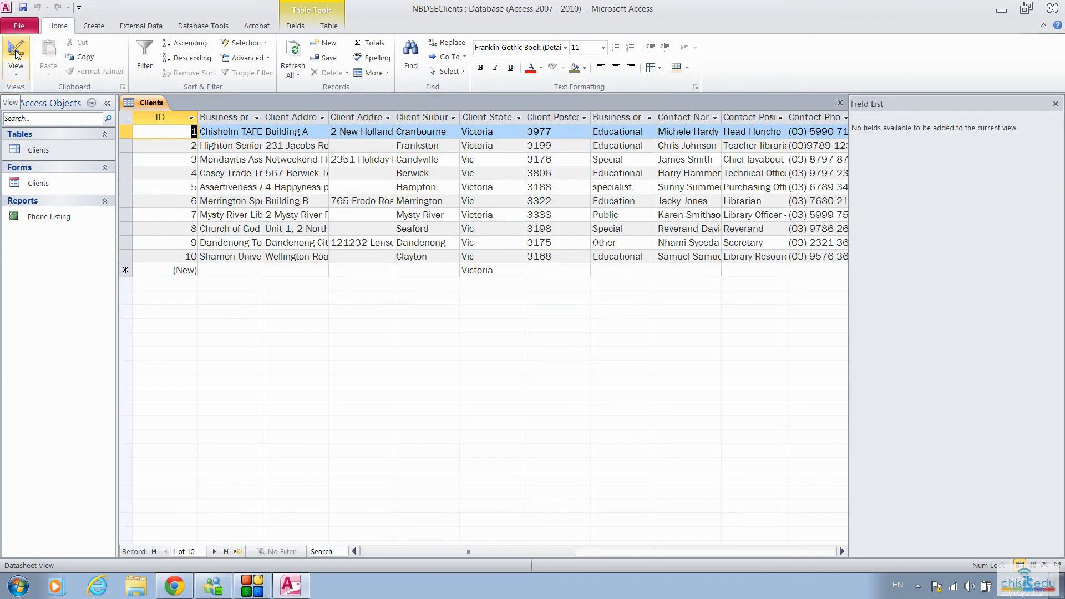
- Start a new Clients record with "Test recrd" as the business or client name, leaving Client Address Line 1 blank
{"action": "left_click", "coordinate": [162, 270]}
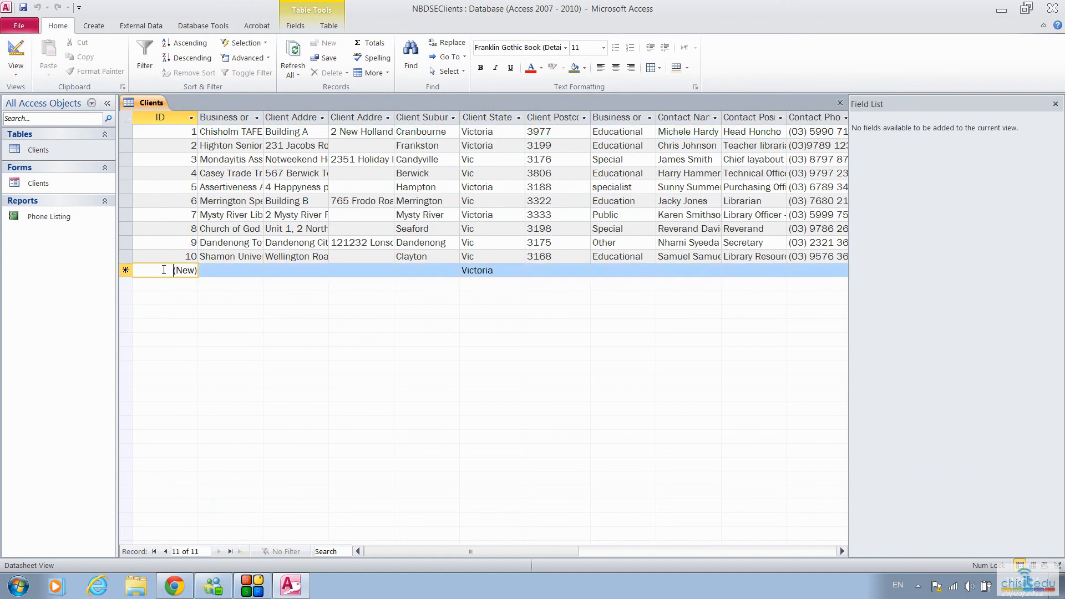
{"action": "left_click", "coordinate": [219, 272]}
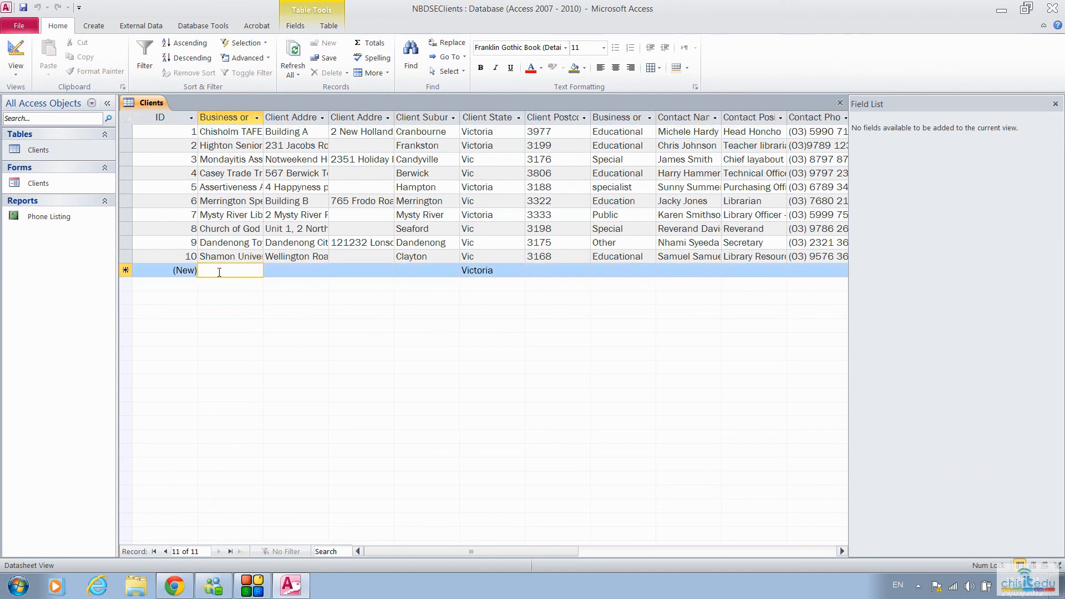
{"action": "type", "text": "Test"}
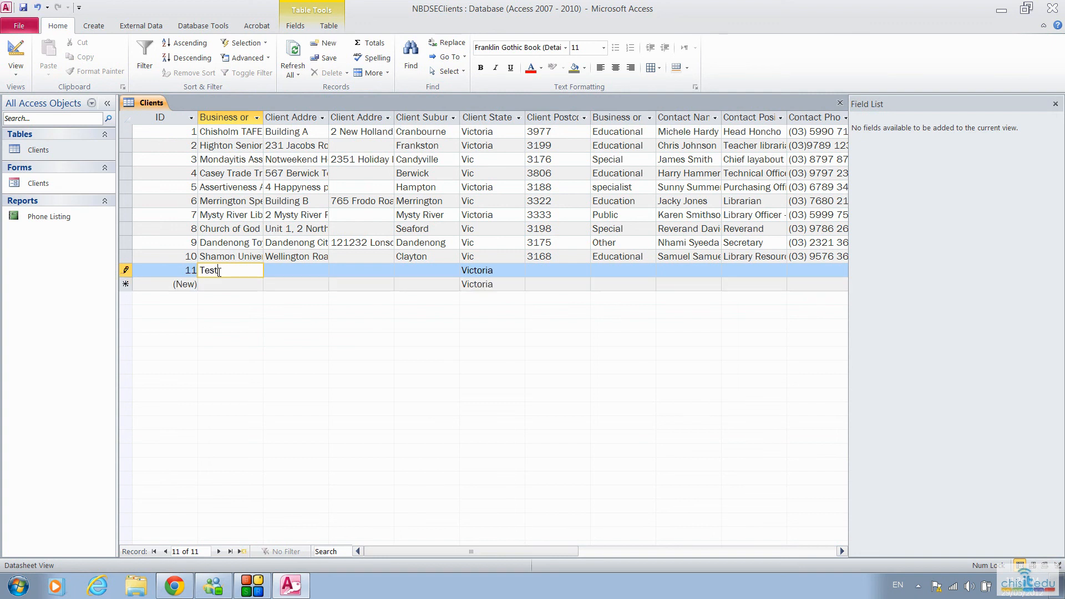
{"action": "type", "text": " recrd"}
{"action": "key", "text": "Tab"}
{"action": "key", "text": "Tab"}
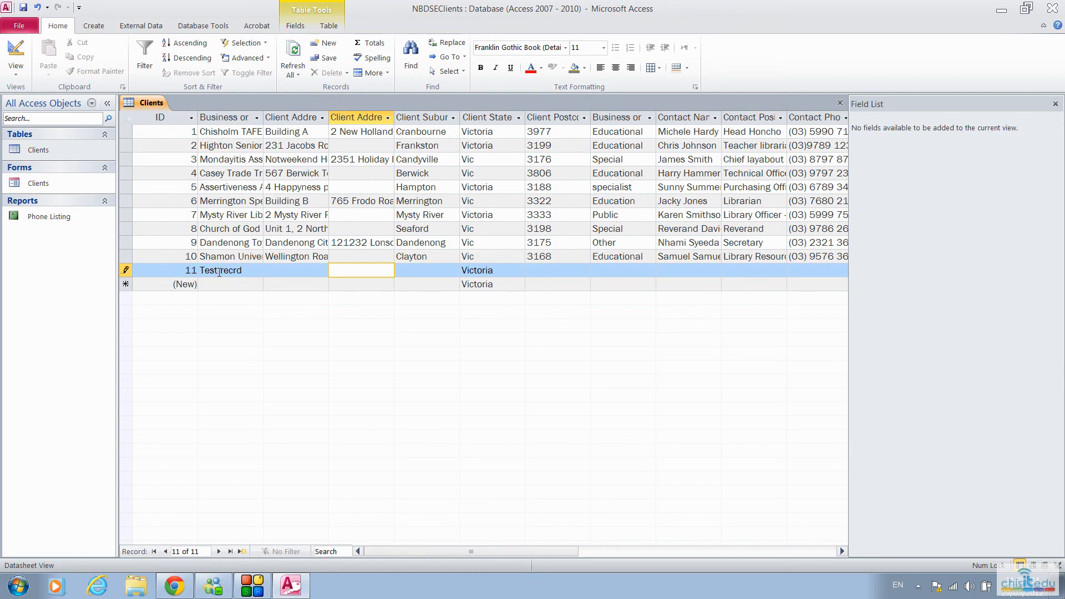
- Enter "test addresss" in the second client address line and "test" as the suburb, keeping the default state Victoria
{"action": "type", "text": "test addresss"}
{"action": "key", "text": "Tab"}
{"action": "type", "text": "test"}
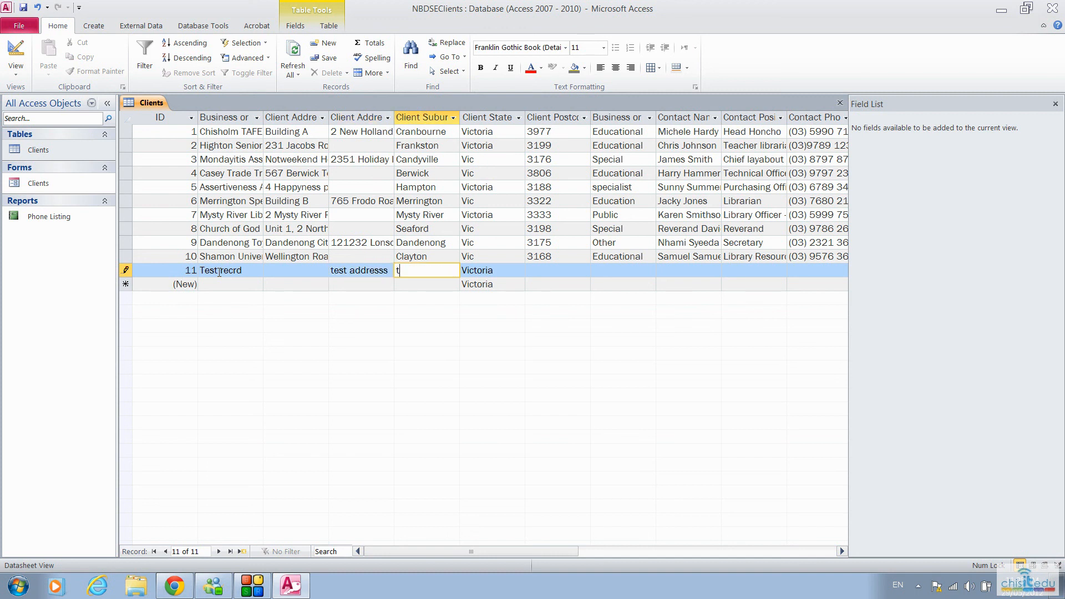
{"action": "key", "text": "Tab"}
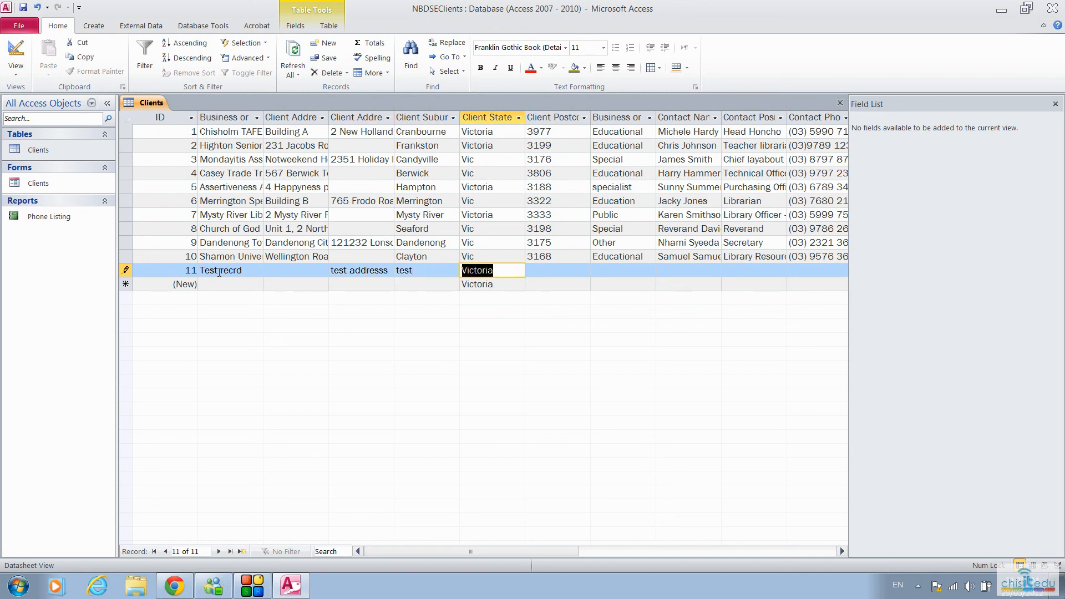
{"action": "key", "text": "Tab"}
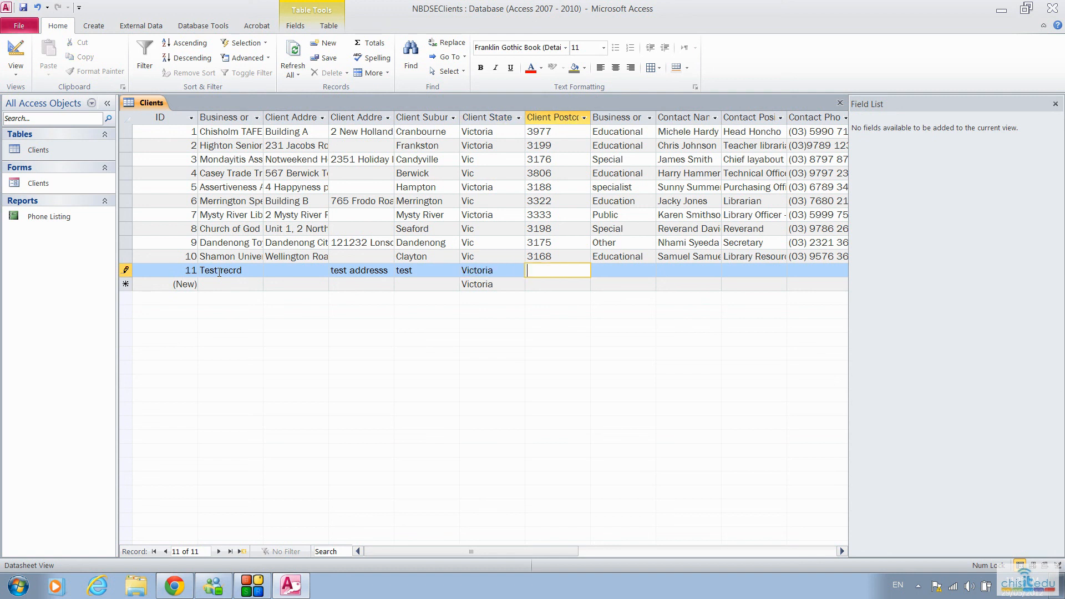
- Test the Client Postcode validation rule by trying to enter 5468 in the new record
{"action": "type", "text": "5468"}
{"action": "left_click", "coordinate": [219, 271]}
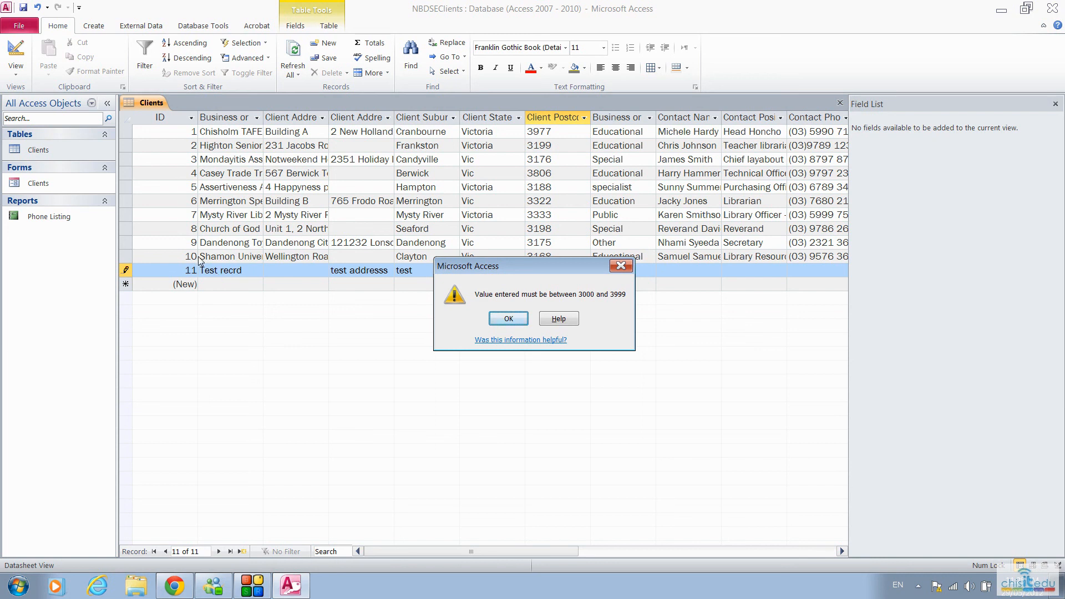
{"action": "left_click", "coordinate": [509, 319]}
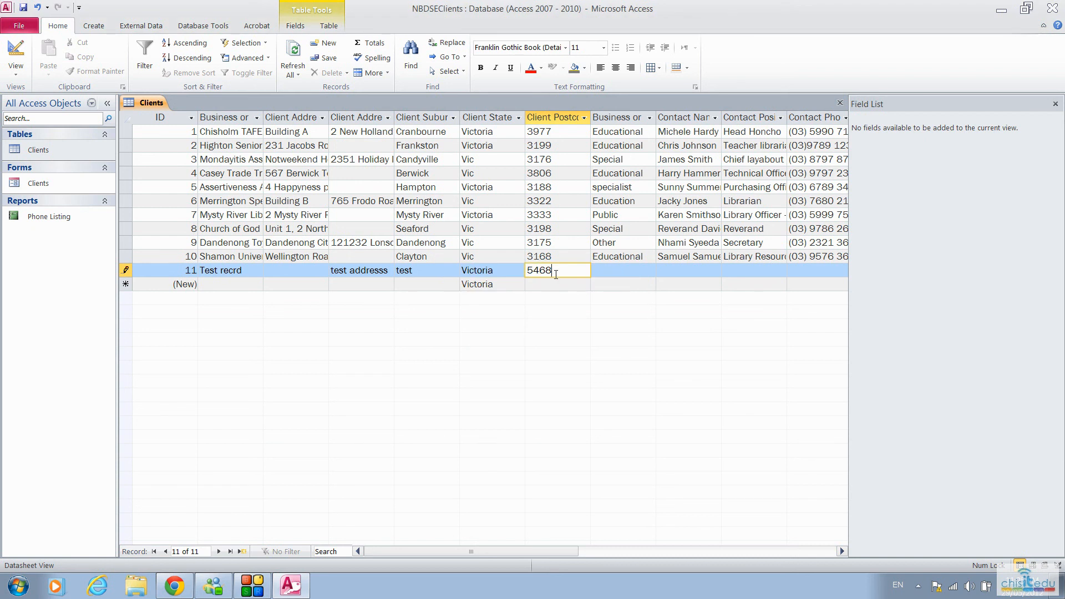
- Set the new record's Client Postcode to 3456
{"action": "key", "text": "BackSpace"}
{"action": "key", "text": "BackSpace"}
{"action": "key", "text": "BackSpace"}
{"action": "key", "text": "BackSpace"}
{"action": "type", "text": "3456"}
{"action": "key", "text": "Tab"}
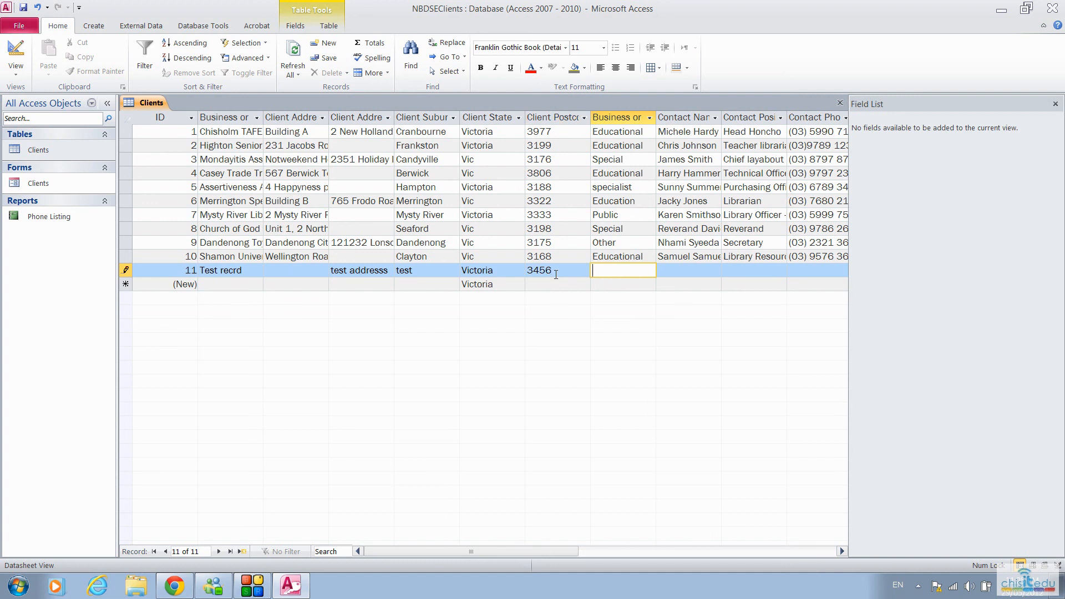
- Enter "test" for both the Business or Client Type and the Contact Name of the new record
{"action": "type", "text": "test"}
{"action": "key", "text": "Tab"}
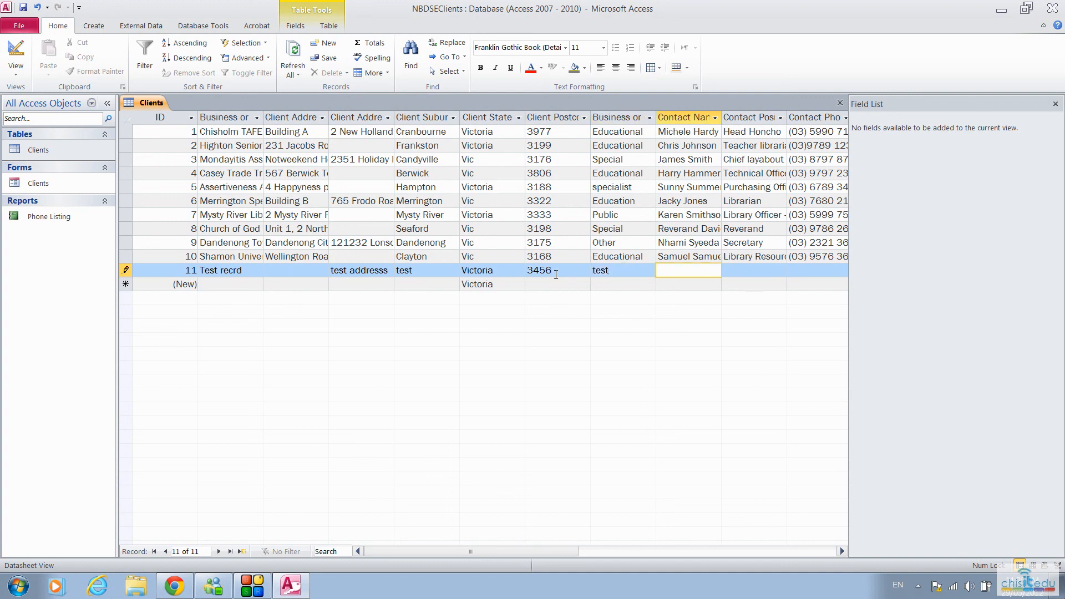
{"action": "type", "text": "test"}
{"action": "key", "text": "Tab"}
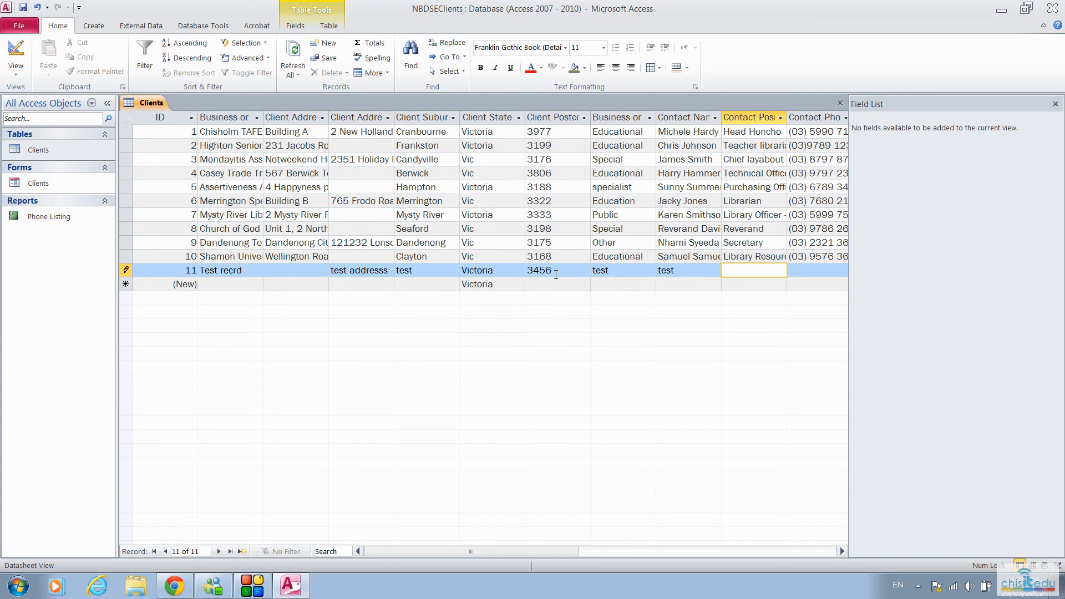
- Leave the contact position, phone and email blank and try to save the record to test the required fields
{"action": "key", "text": "Tab"}
{"action": "key", "text": "Tab"}
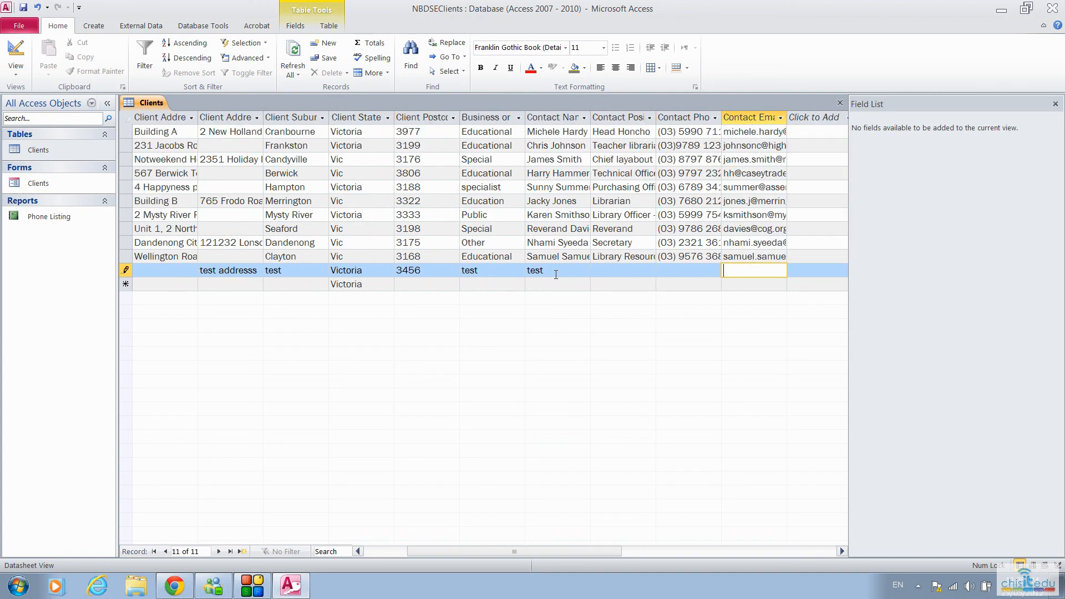
{"action": "key", "text": "Tab"}
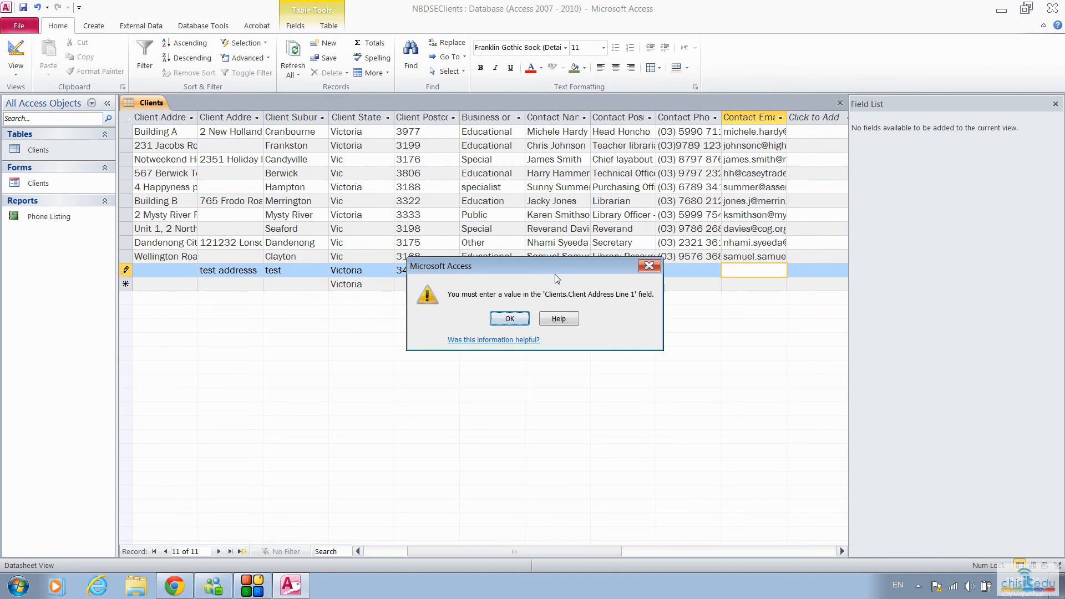